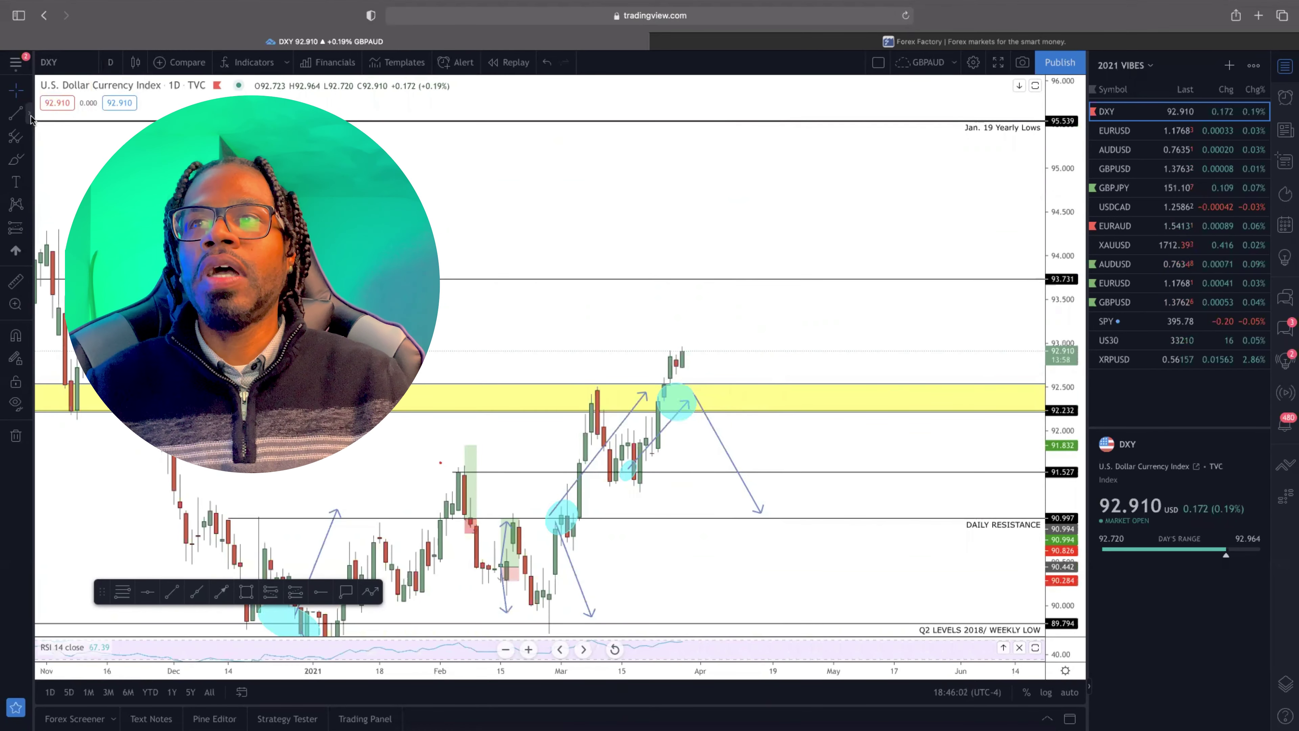
# - Add a horizontal ray at 93.035 on the DXY chart
pyautogui.click(30, 117)
pyautogui.click(51, 241)
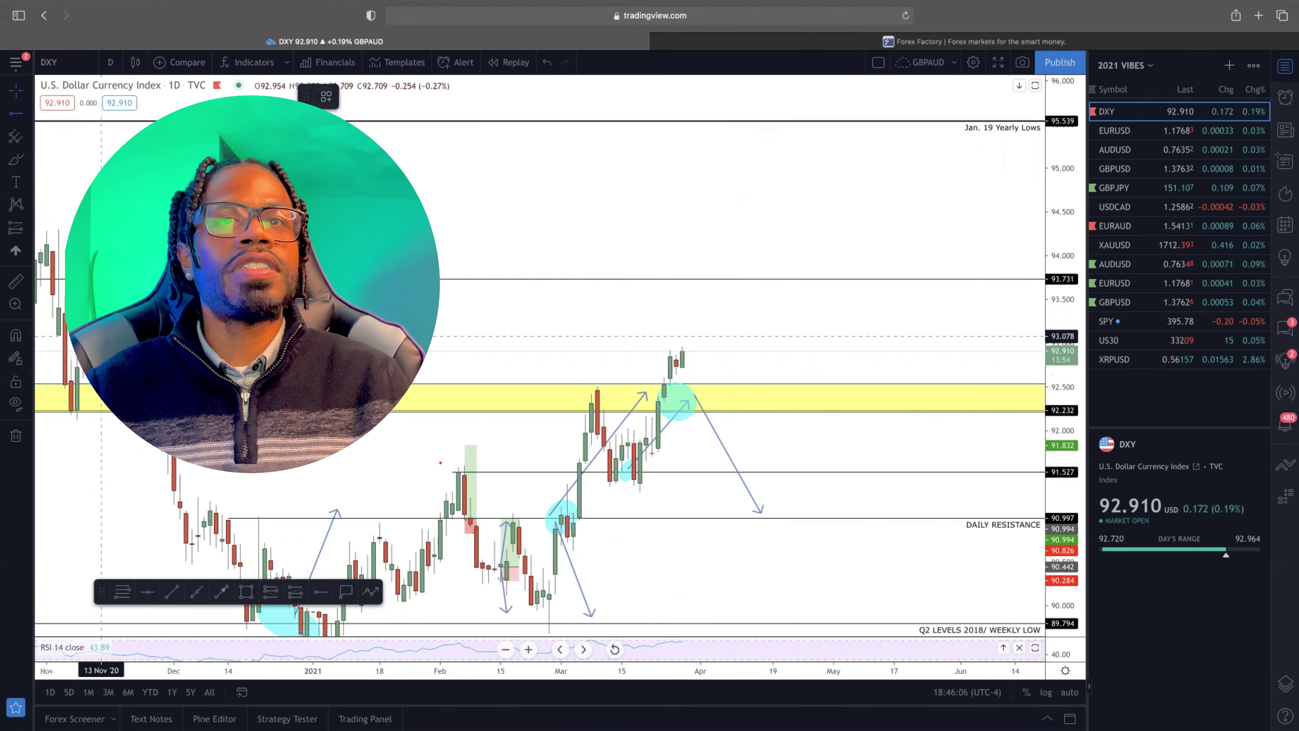
pyautogui.click(101, 340)
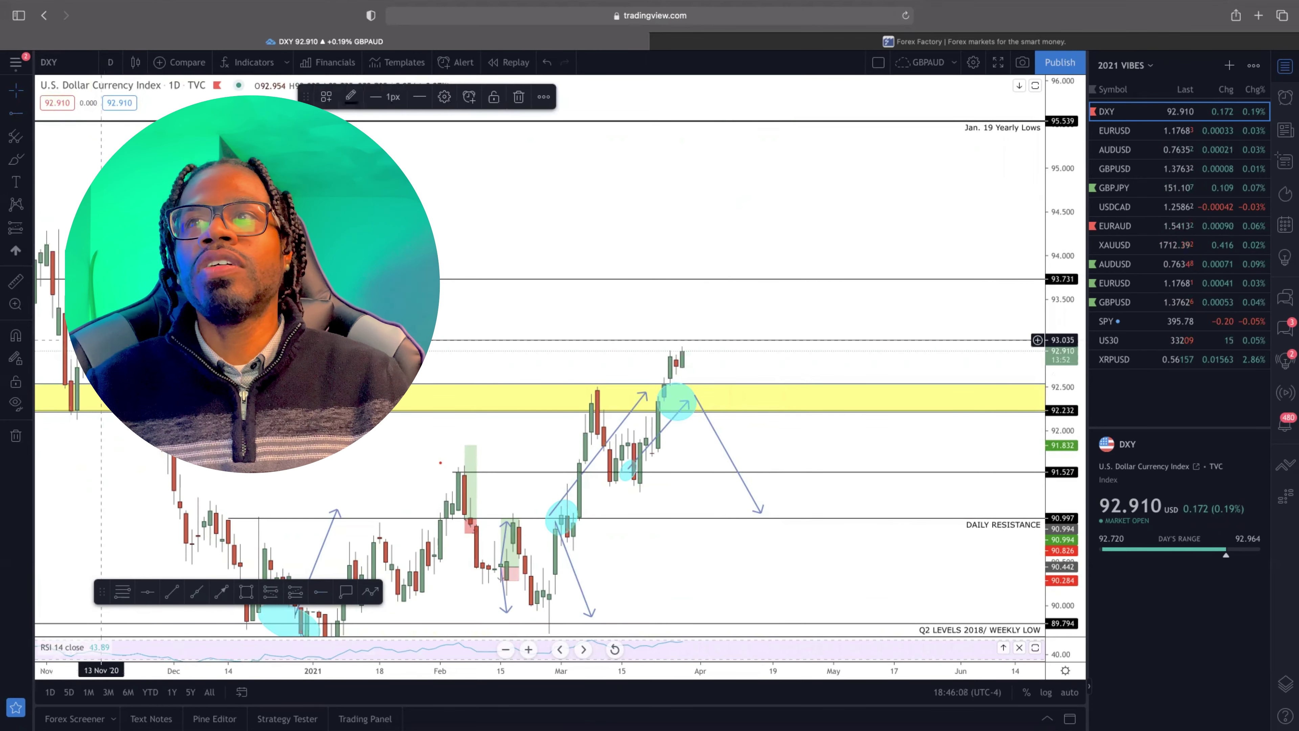
# - Circle the latest candles' high and the yellow-zone retest with two cyan ellipses
pyautogui.click(30, 159)
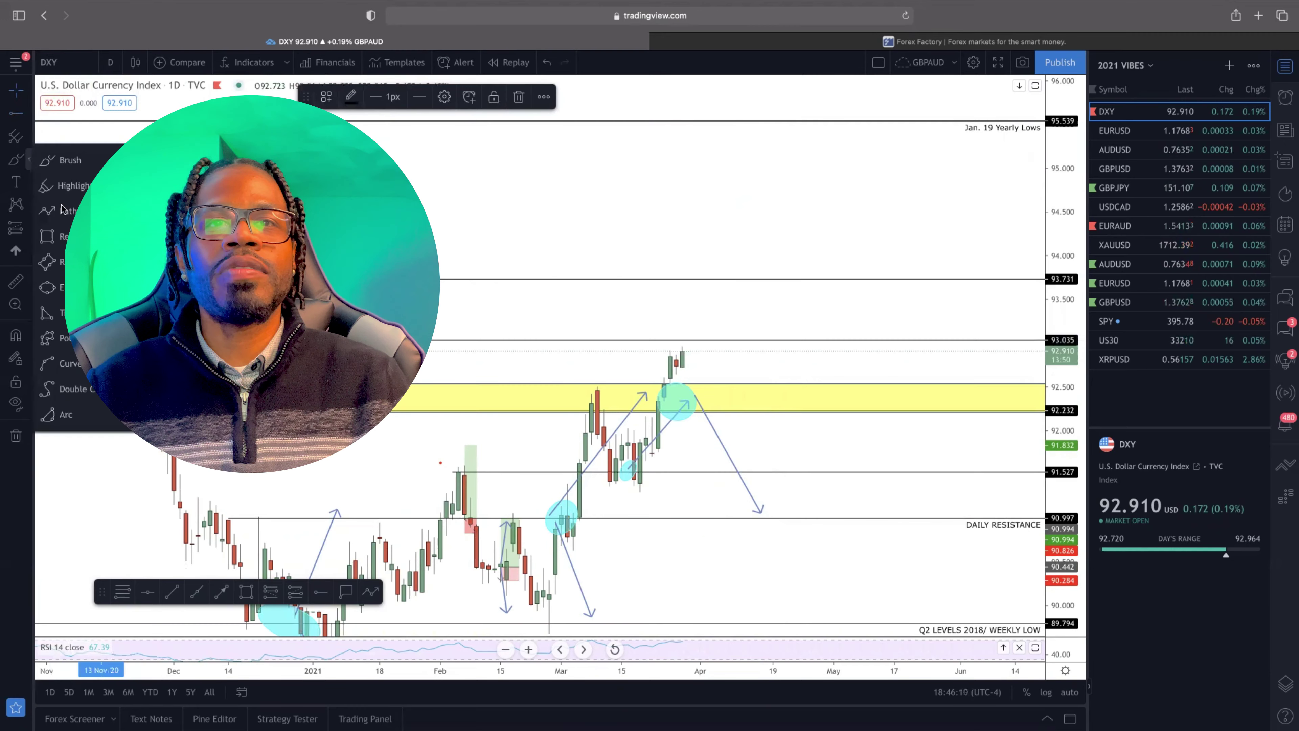
pyautogui.click(61, 287)
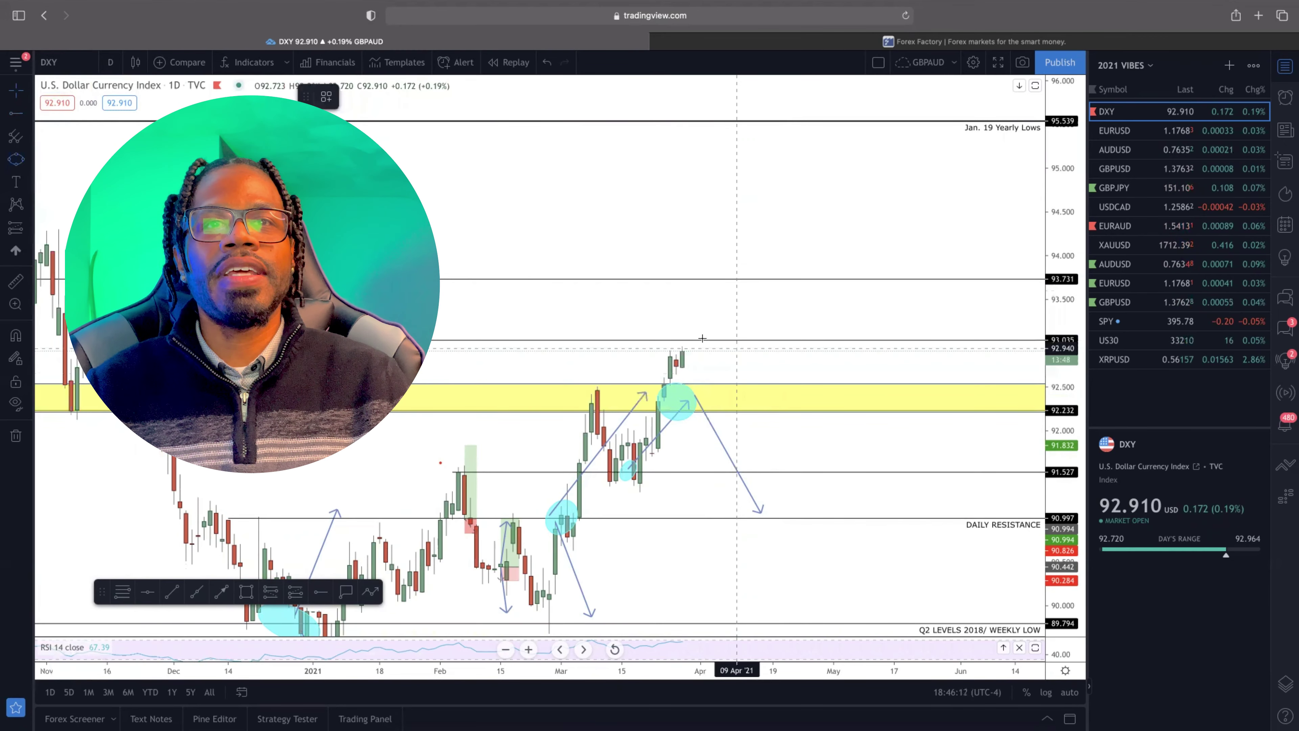
pyautogui.click(690, 350)
pyautogui.click(702, 332)
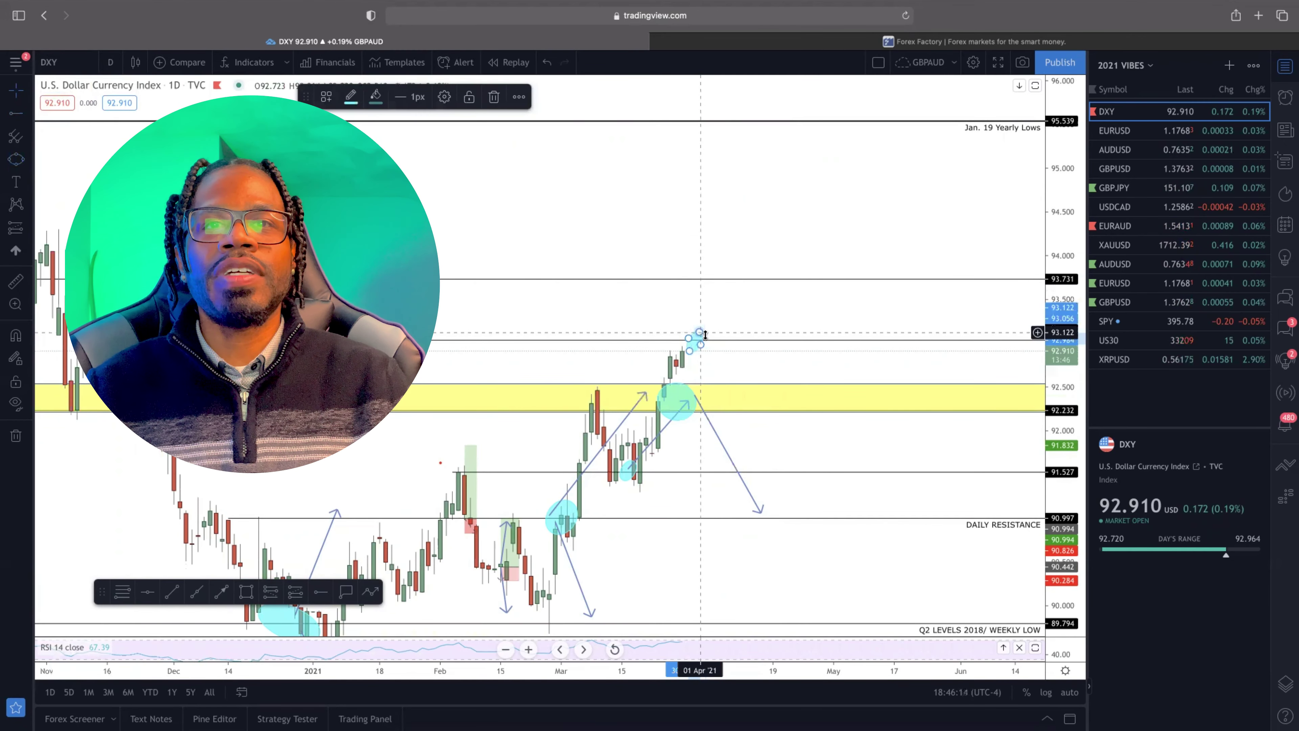
pyautogui.click(694, 408)
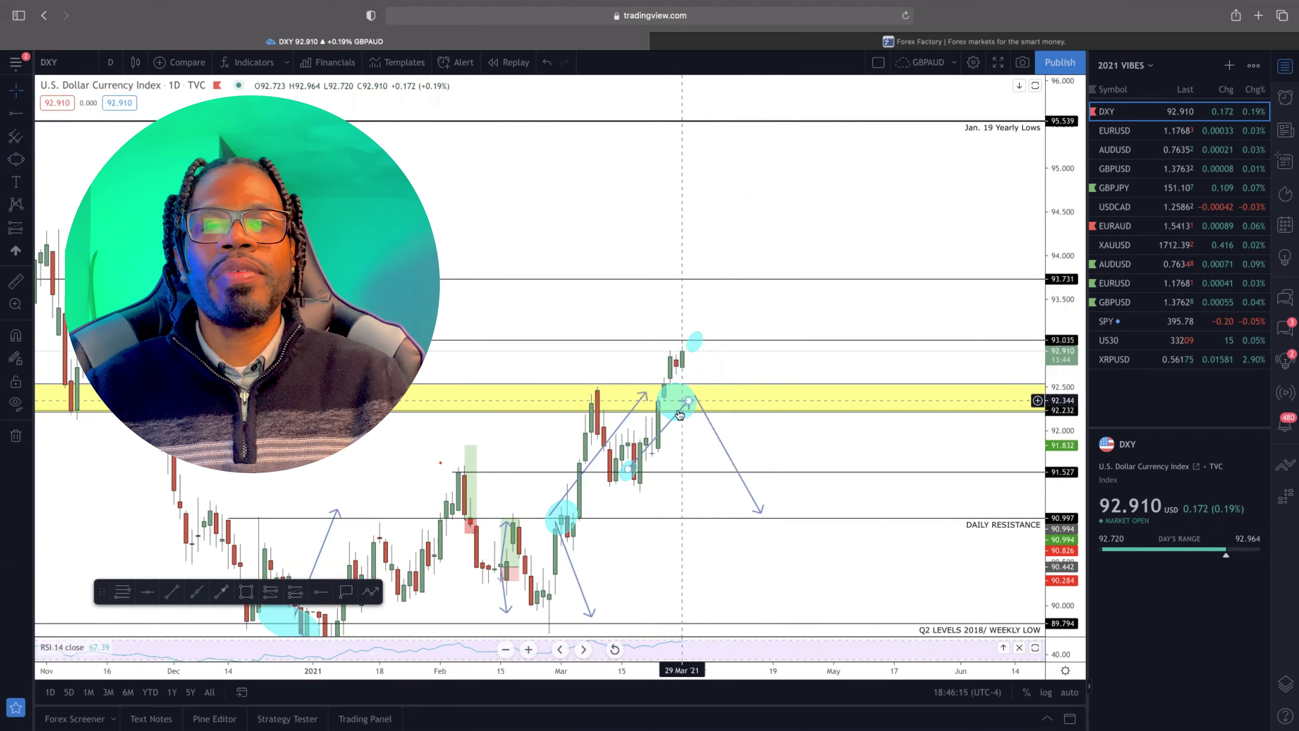
pyautogui.click(663, 391)
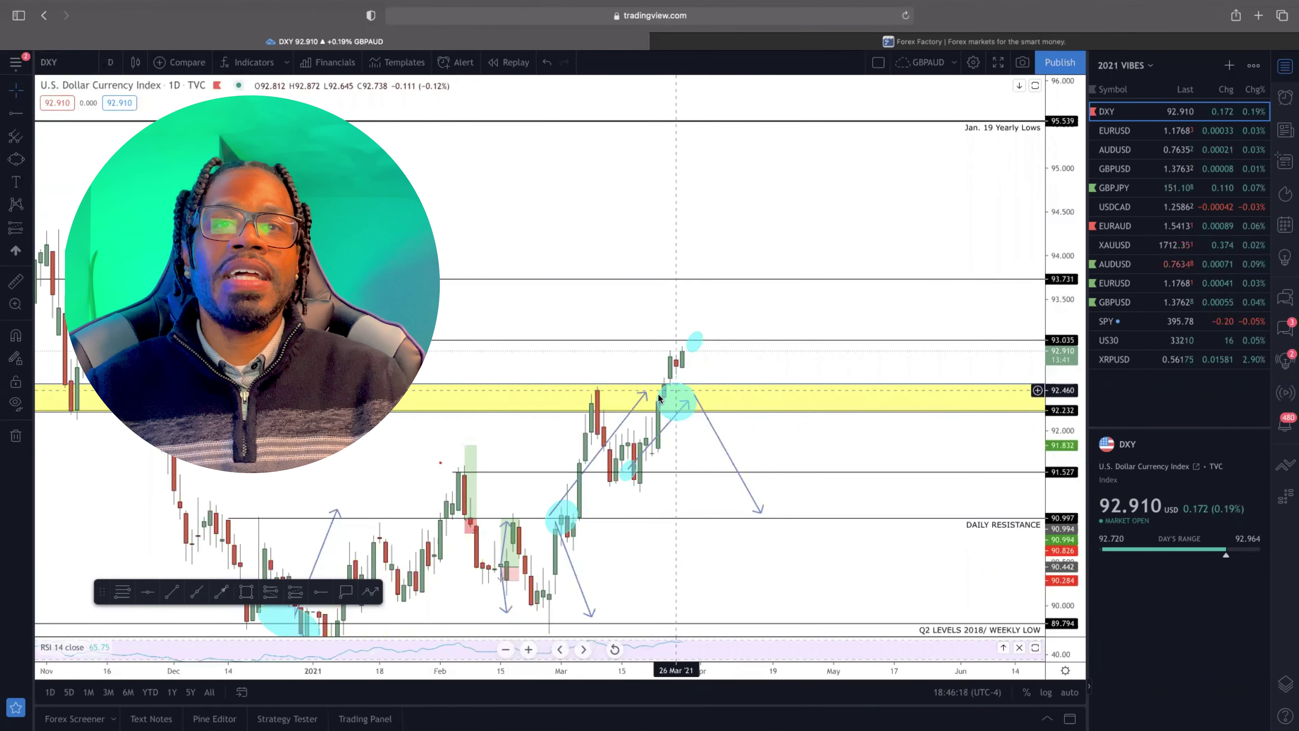
# - Select the small cyan ellipse above the candles and scroll around the chart to review it
pyautogui.click(701, 353)
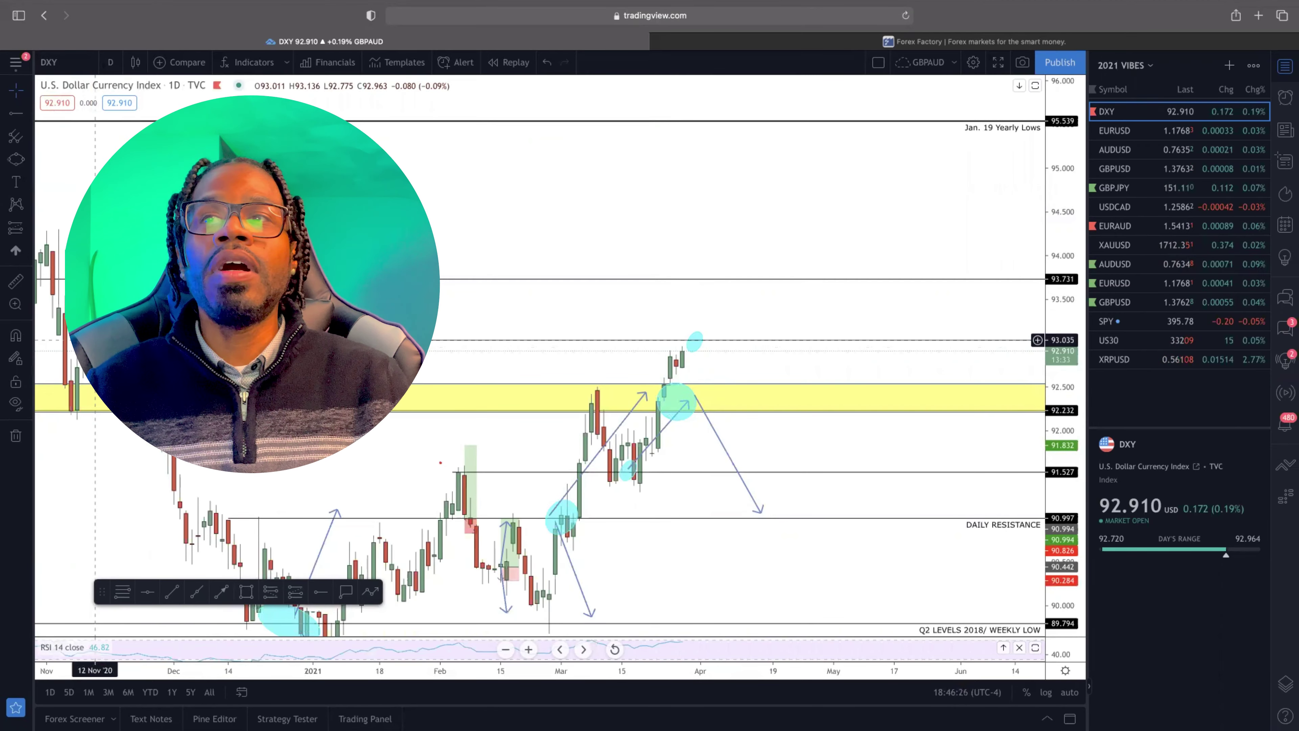
pyautogui.scroll(-2, 84, 312)
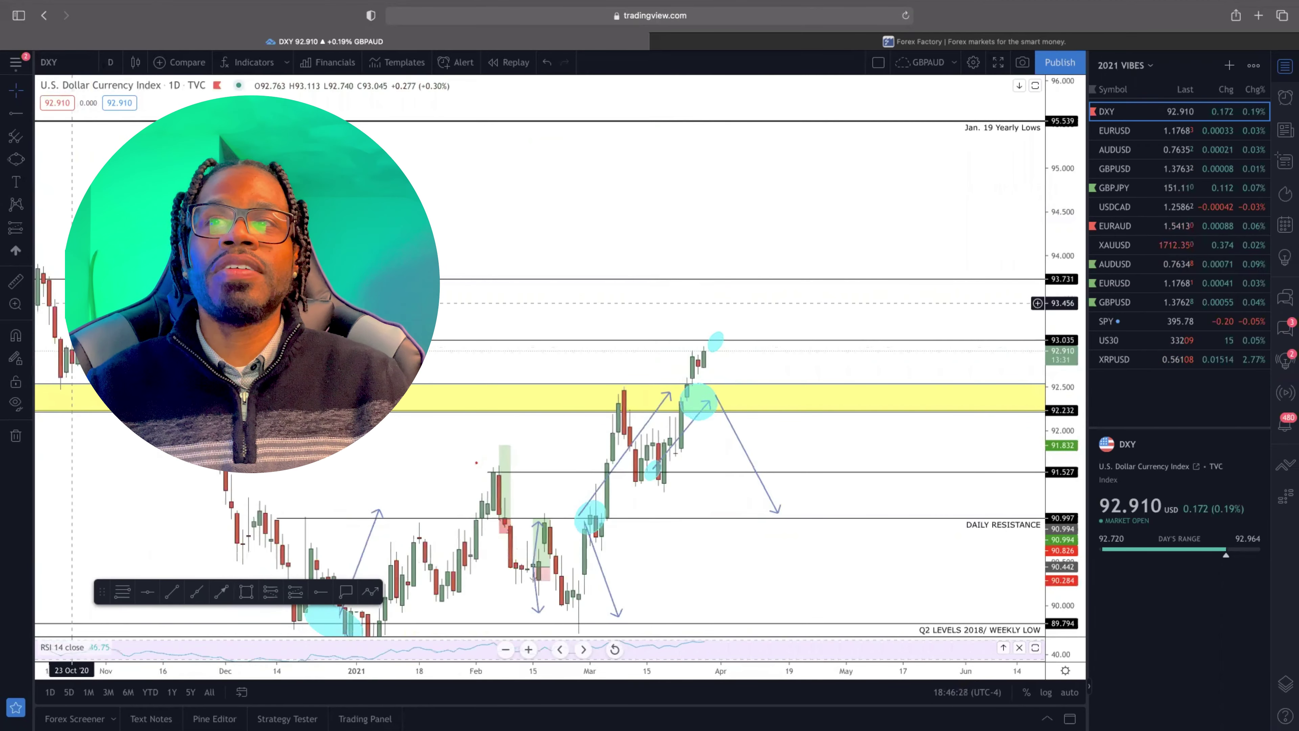
pyautogui.scroll(-1, 80, 302)
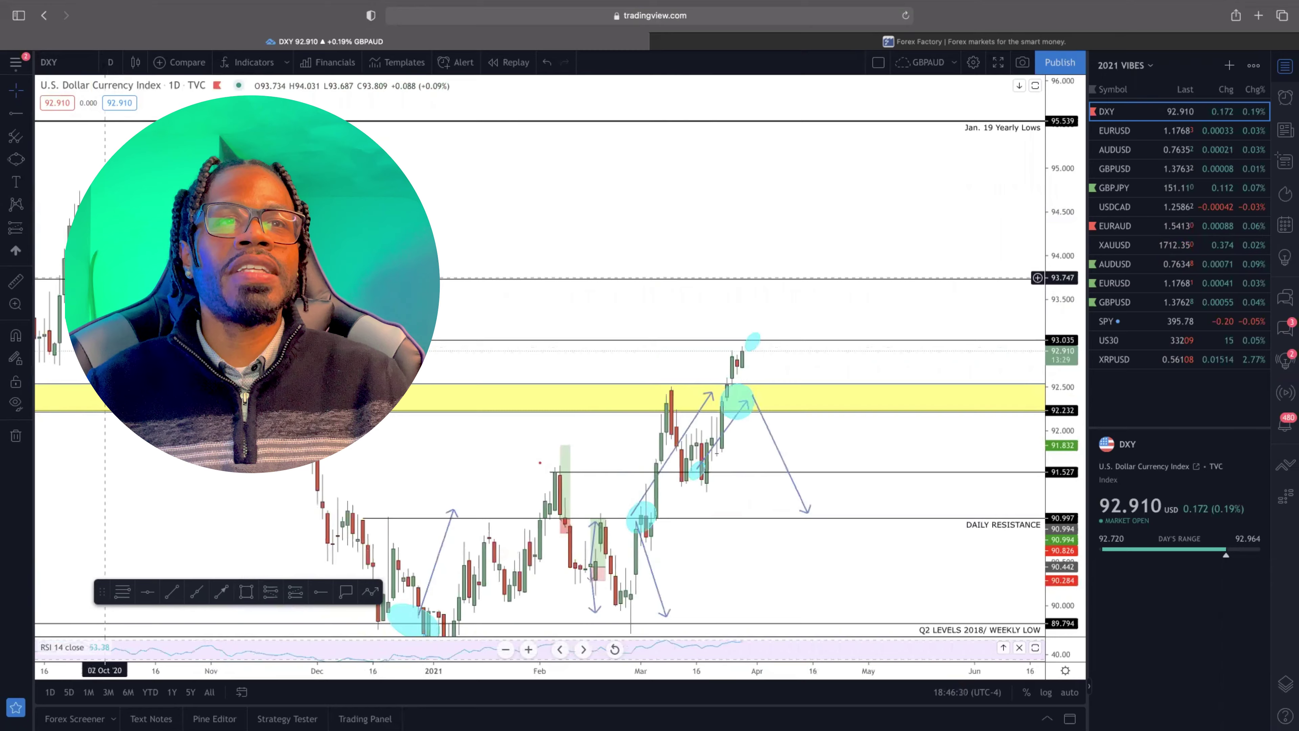
pyautogui.scroll(3, 115, 277)
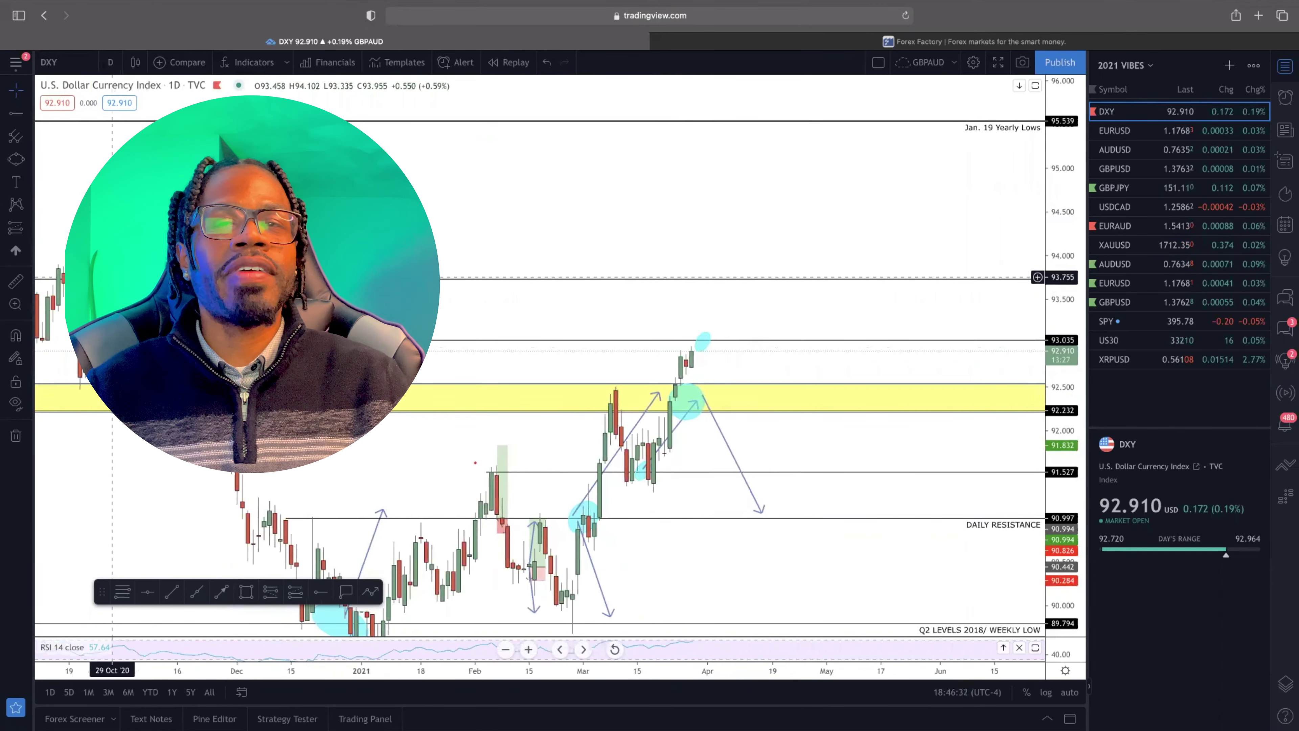
pyautogui.scroll(2, 111, 277)
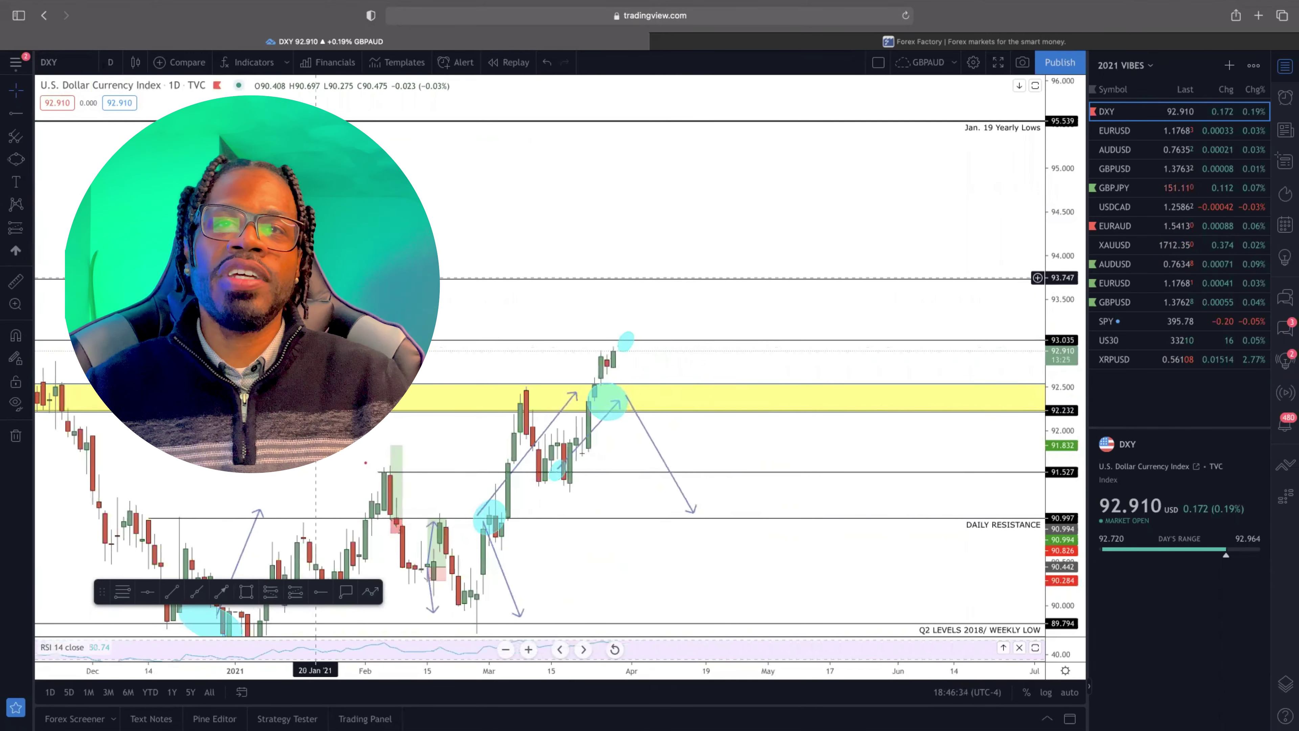
pyautogui.hscroll(2, 316, 278)
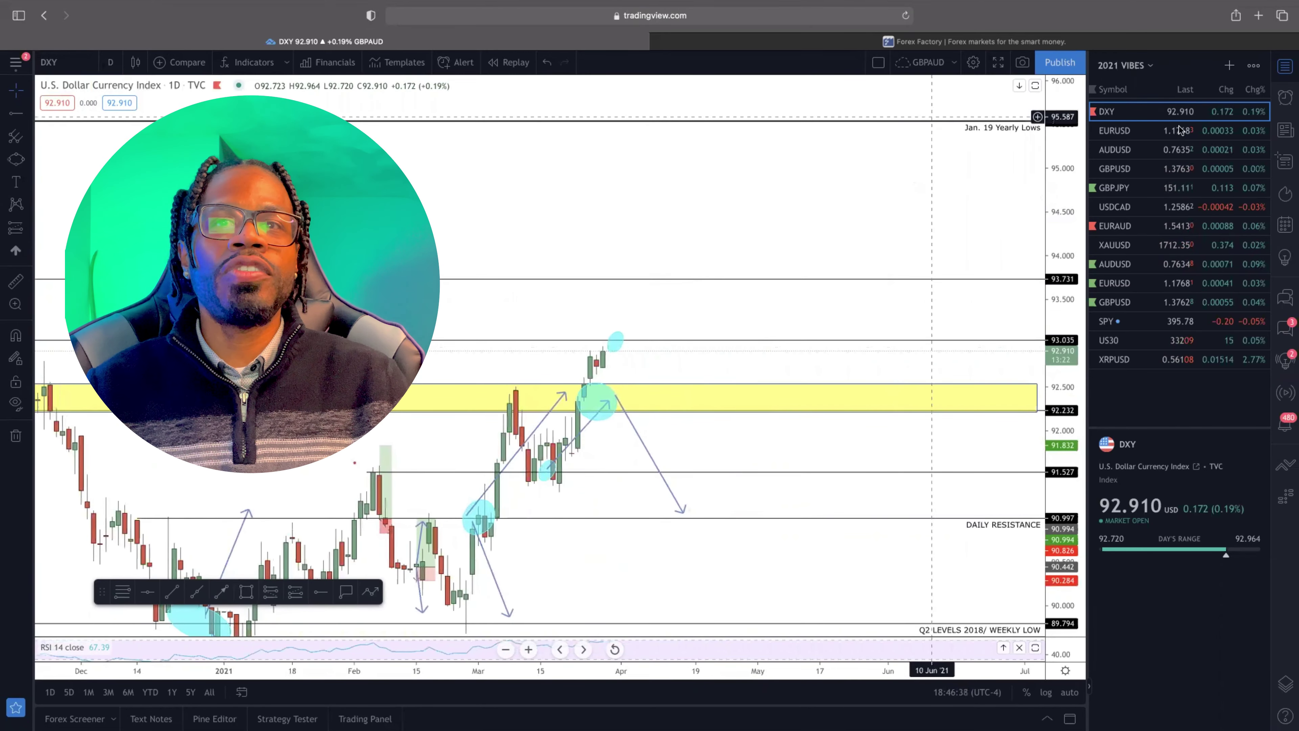
# - Switch the chart to EURUSD and delete the yellow BUY LIMIT note
pyautogui.click(1210, 131)
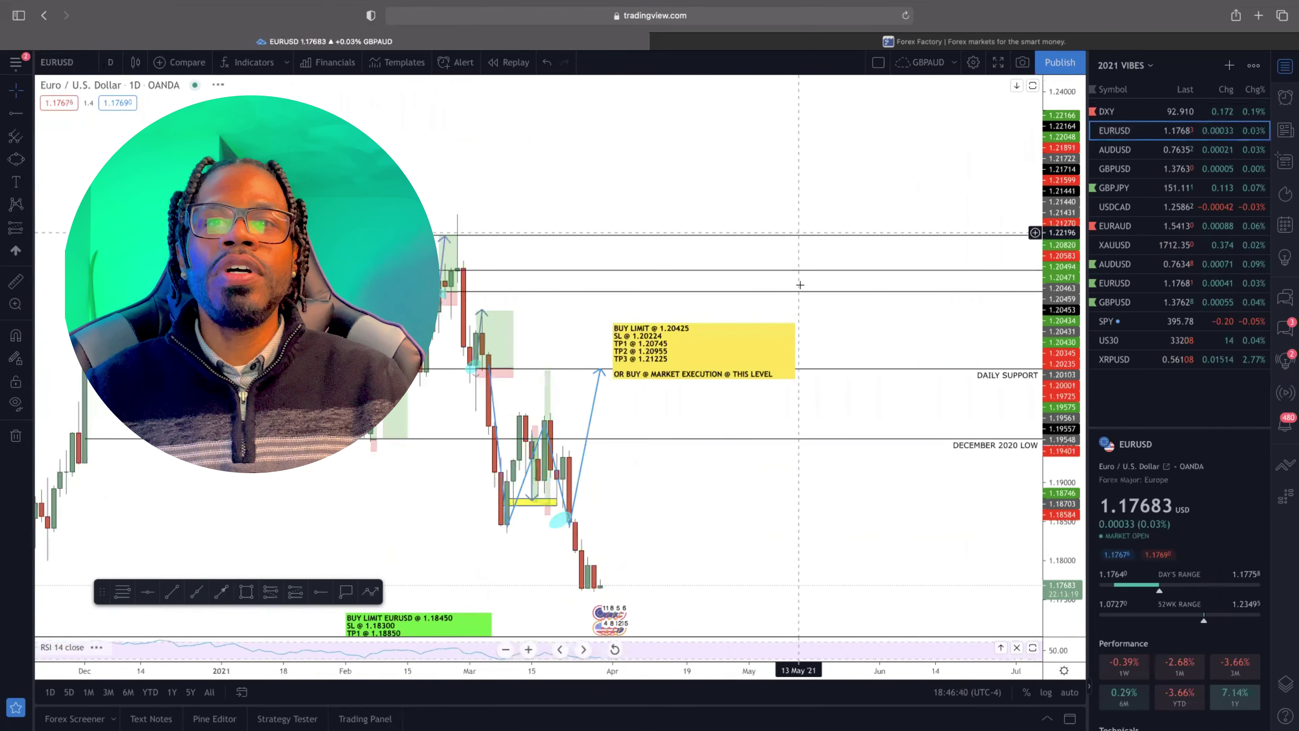
pyautogui.hscroll(5, 450, 435)
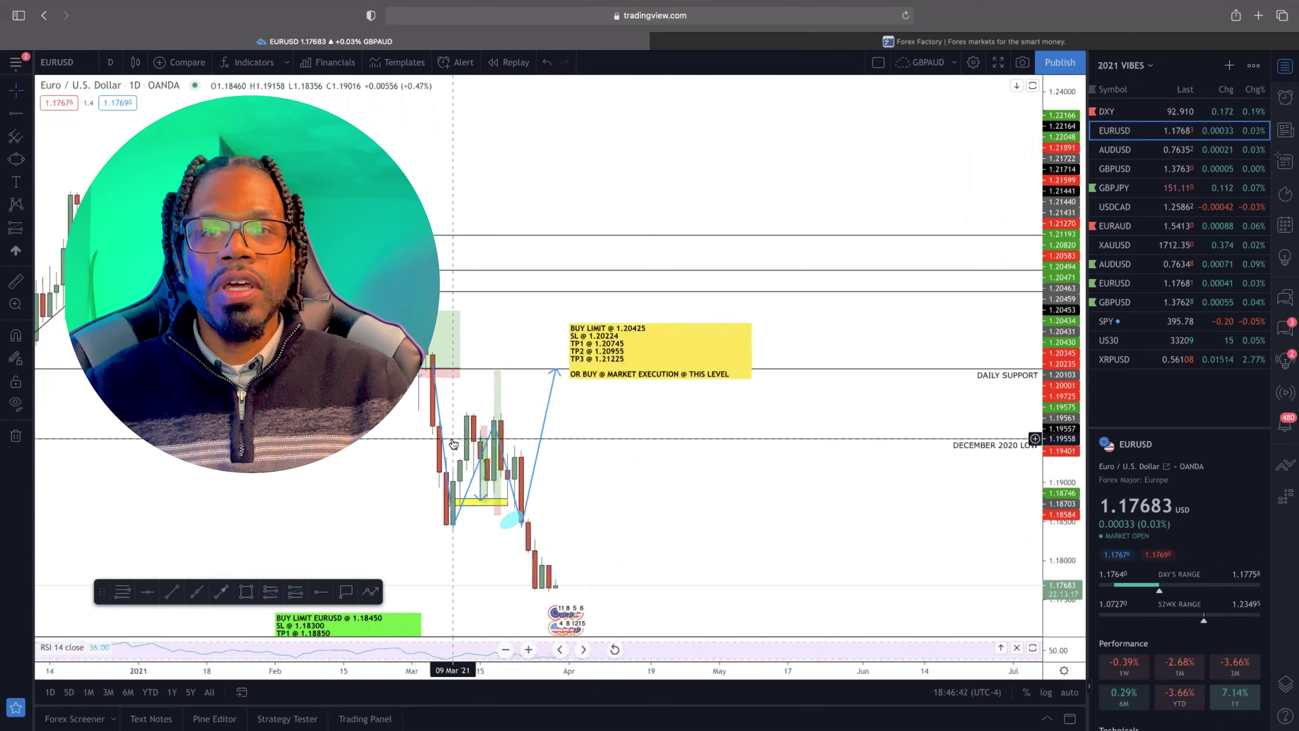
pyautogui.click(707, 346)
pyautogui.press('Delete')
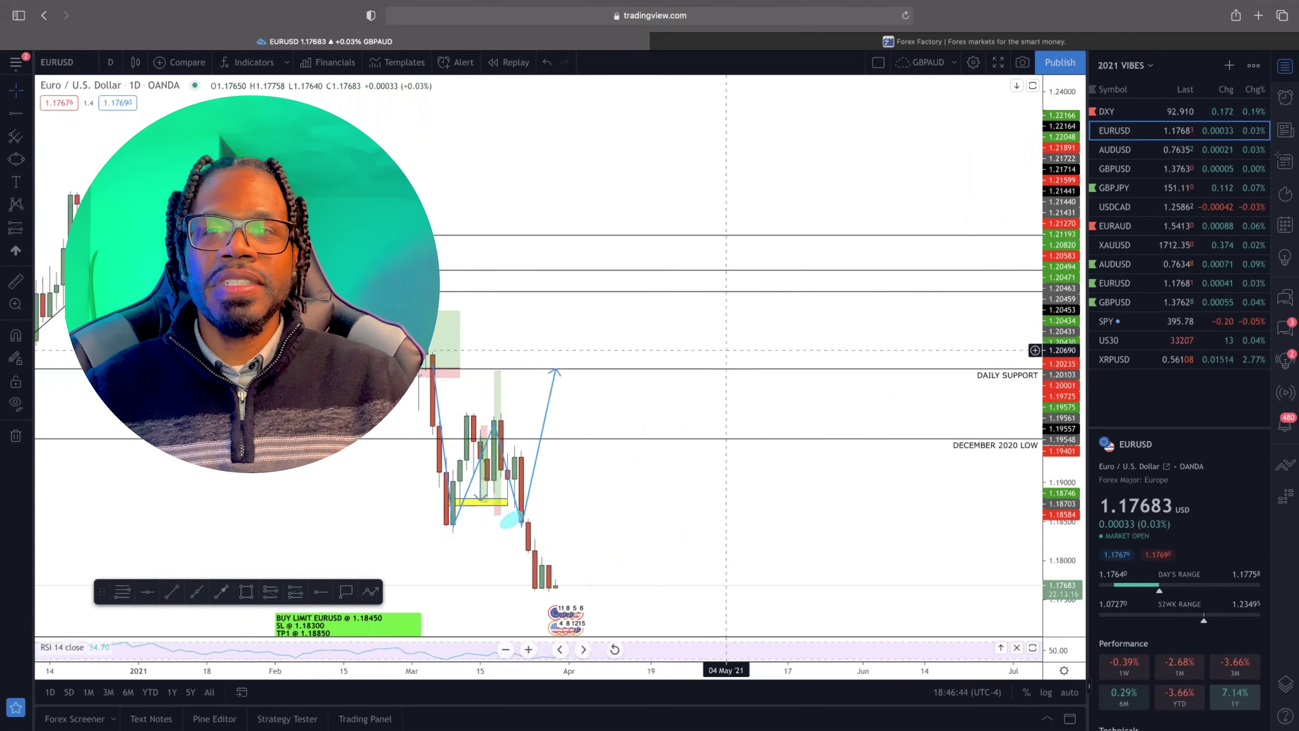
# - Place a horizontal ray at the latest lows near 1.17641
pyautogui.hscroll(4, 560, 591)
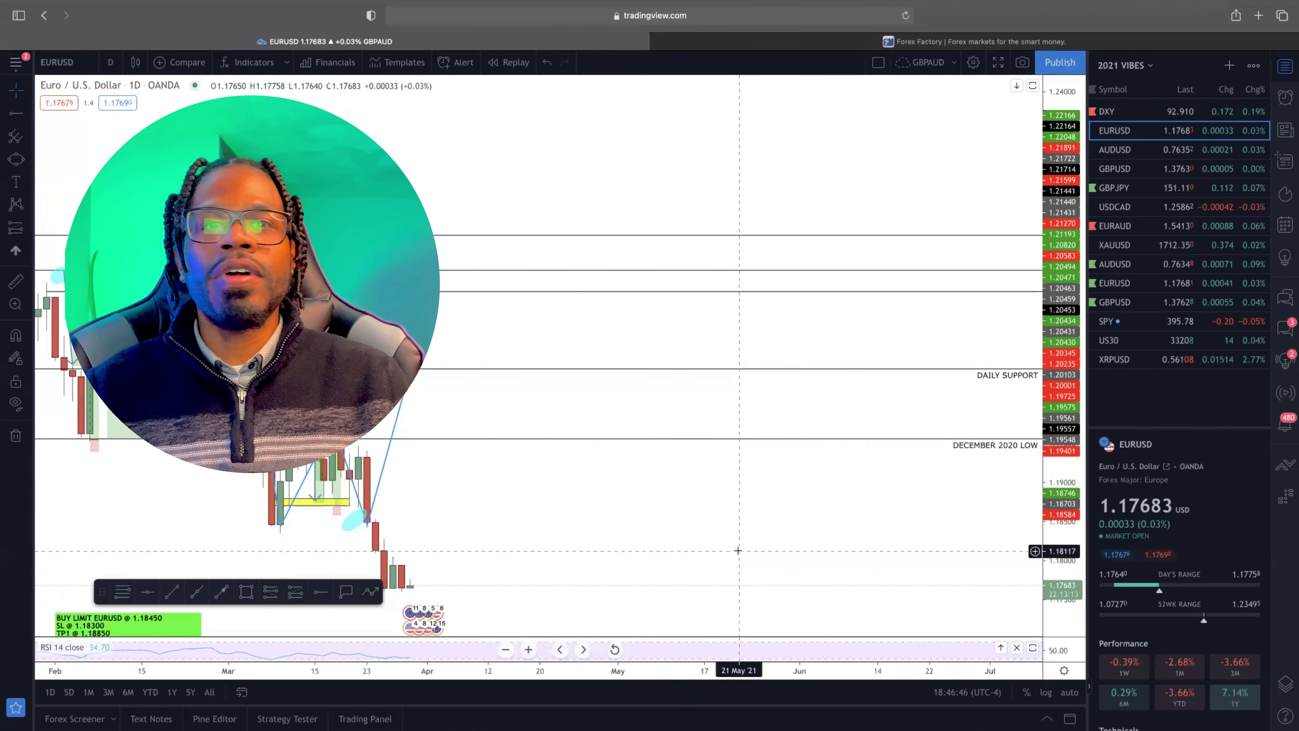
pyautogui.hscroll(3, 458, 587)
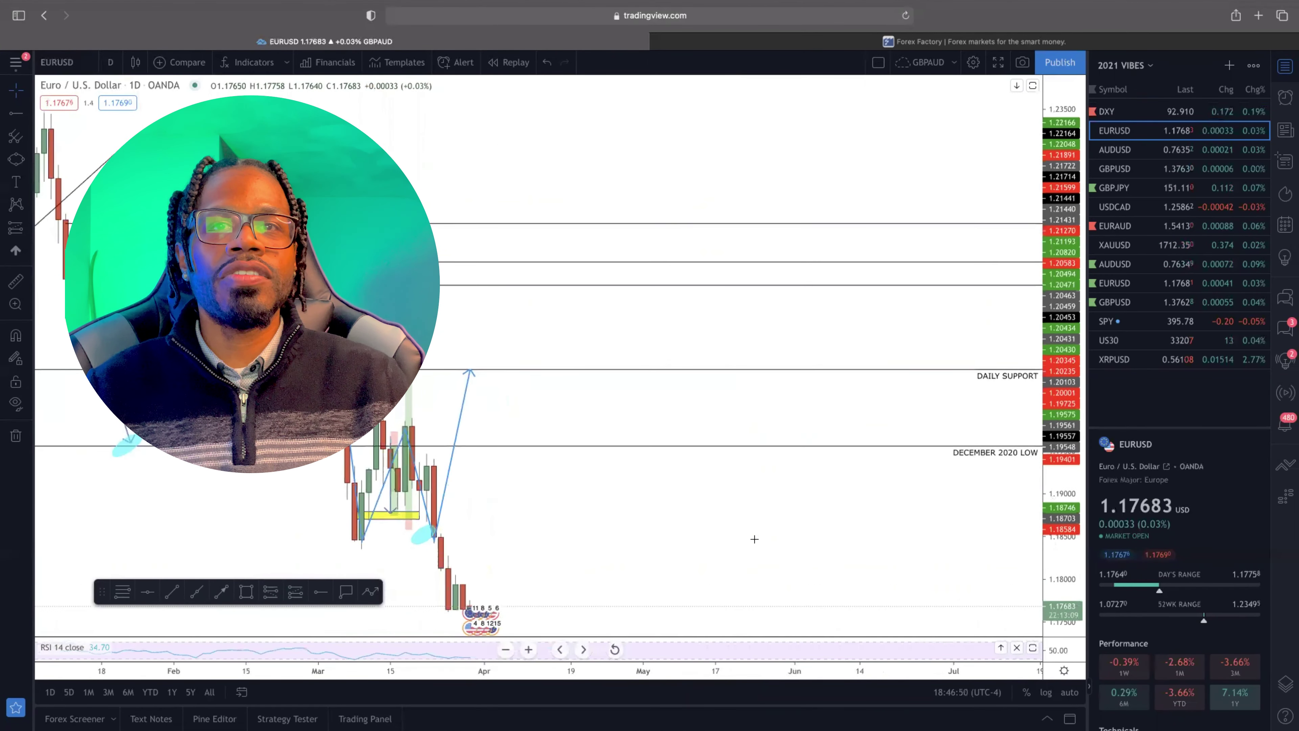
pyautogui.hscroll(-10, 502, 403)
pyautogui.hscroll(-2, 542, 414)
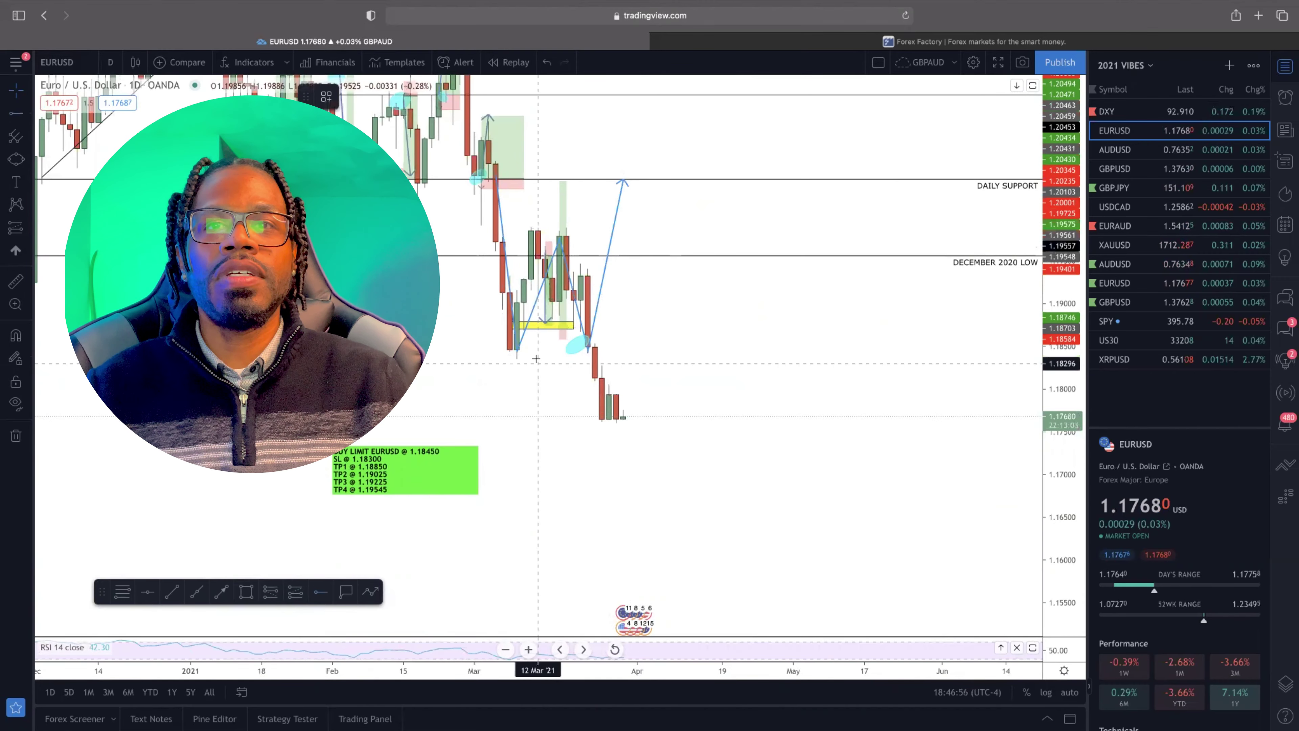
pyautogui.click(566, 421)
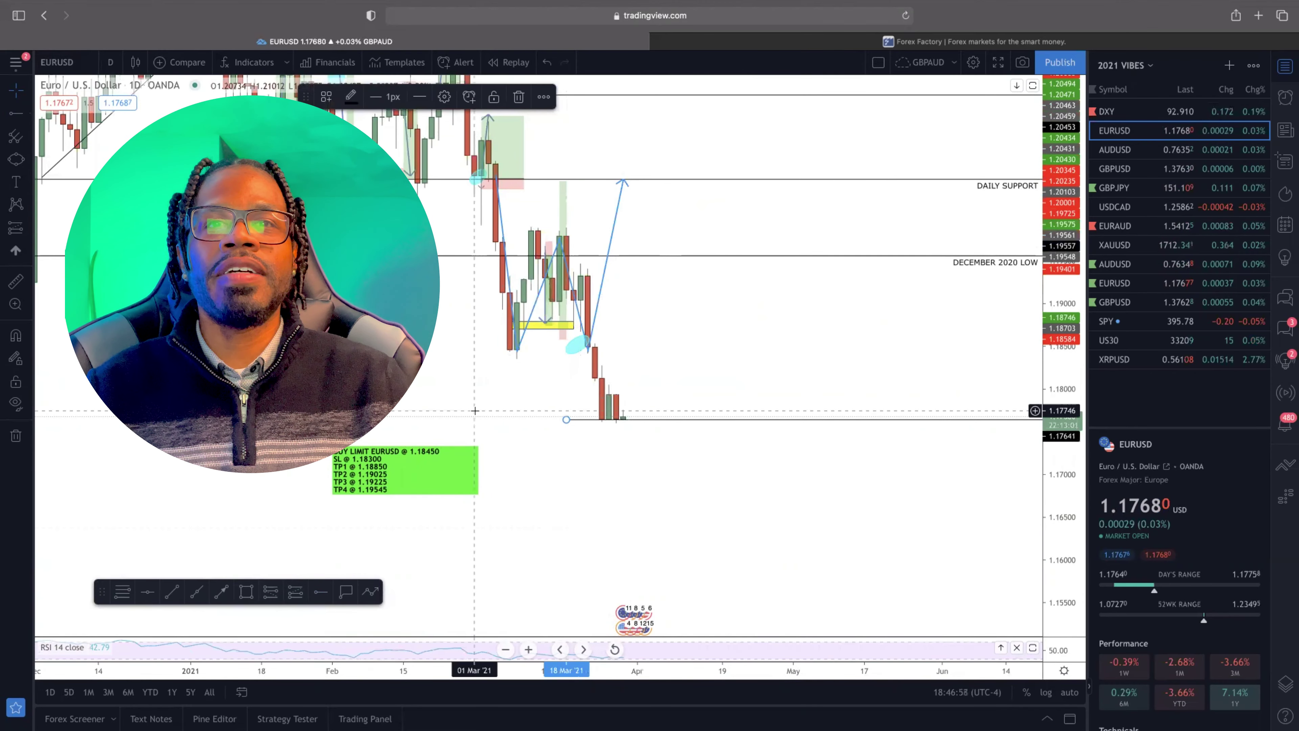
pyautogui.hscroll(-3, 472, 412)
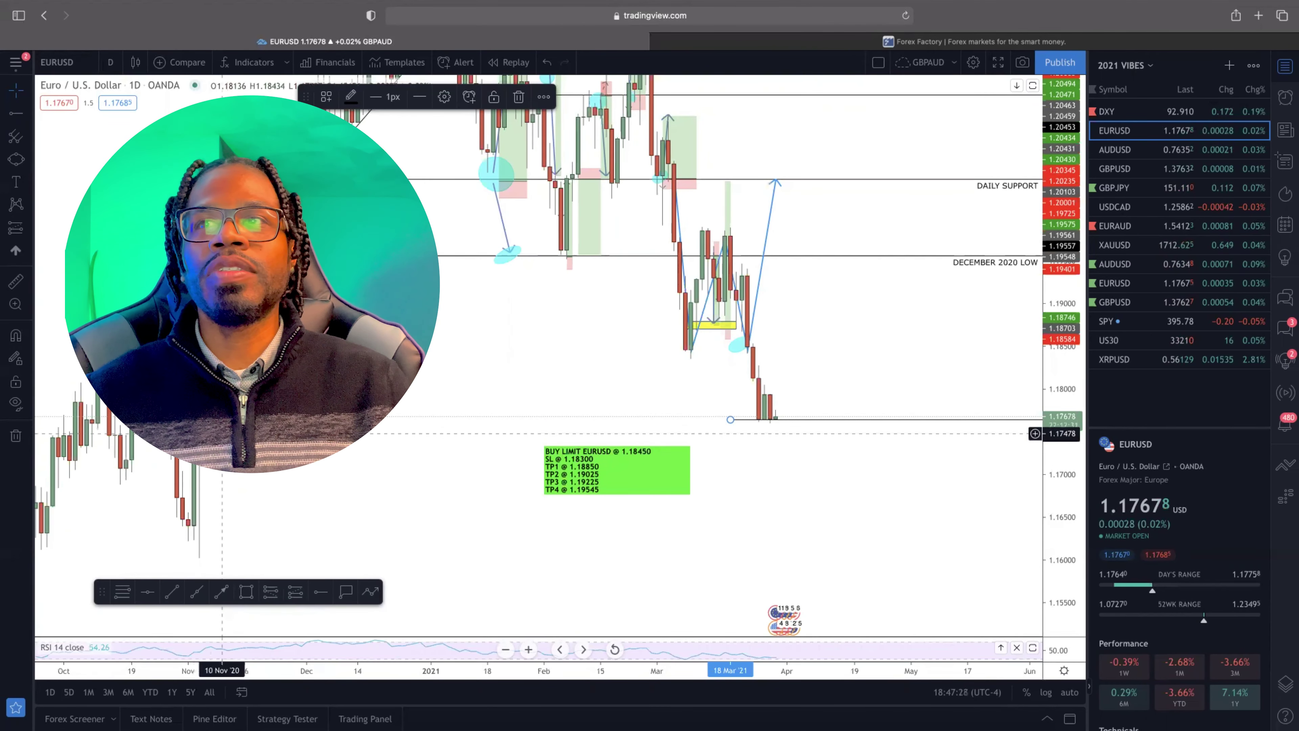
pyautogui.click(30, 117)
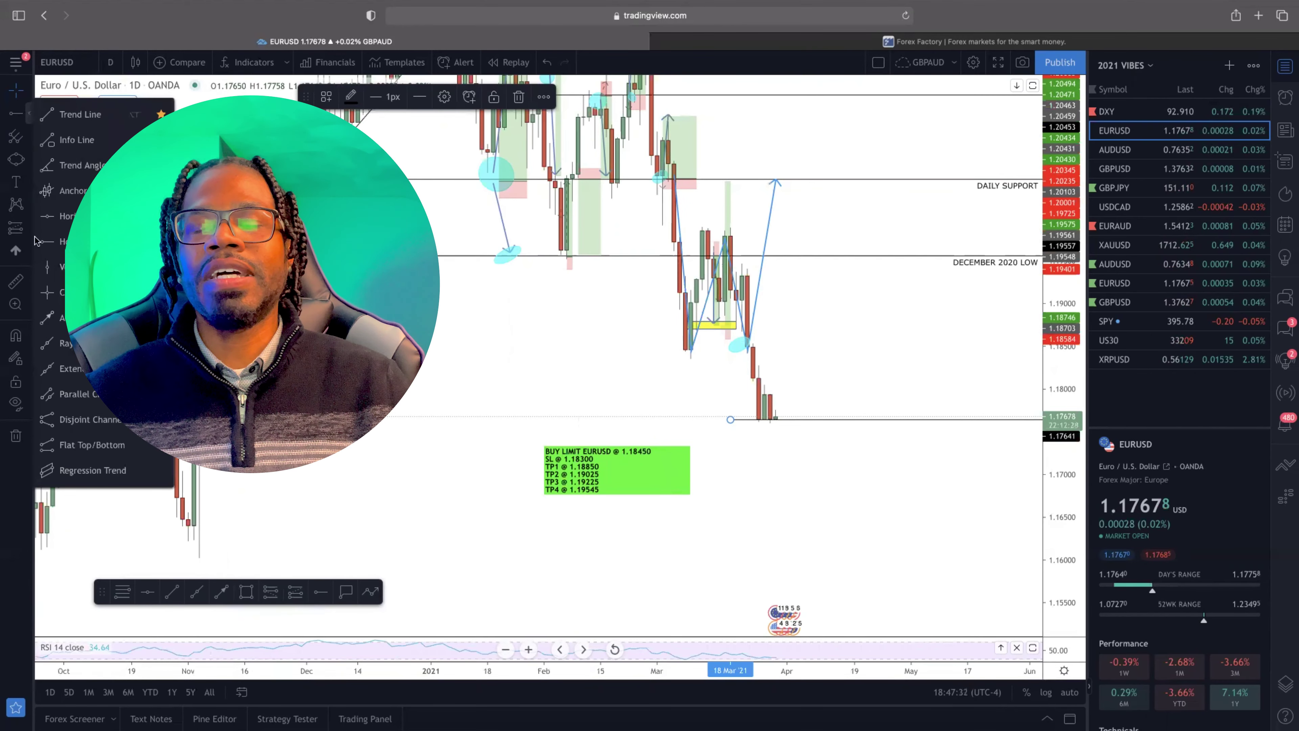
pyautogui.click(51, 317)
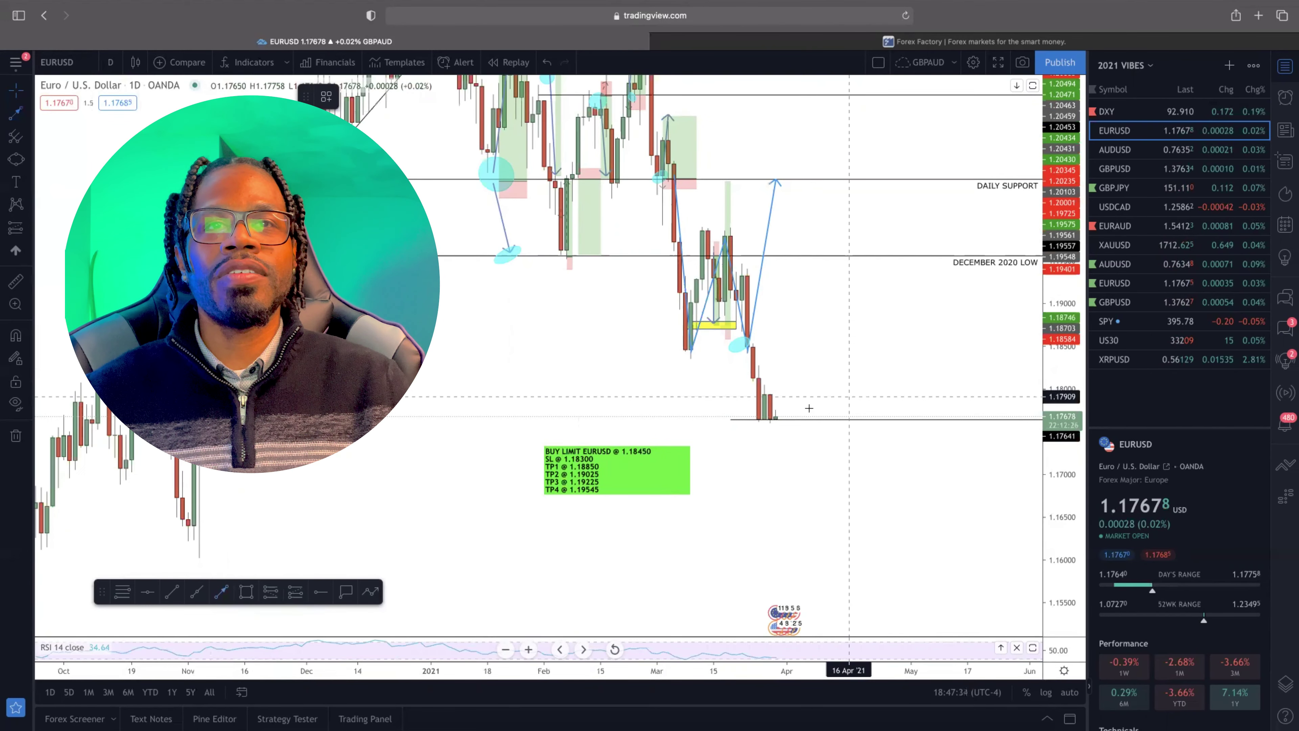
pyautogui.click(787, 418)
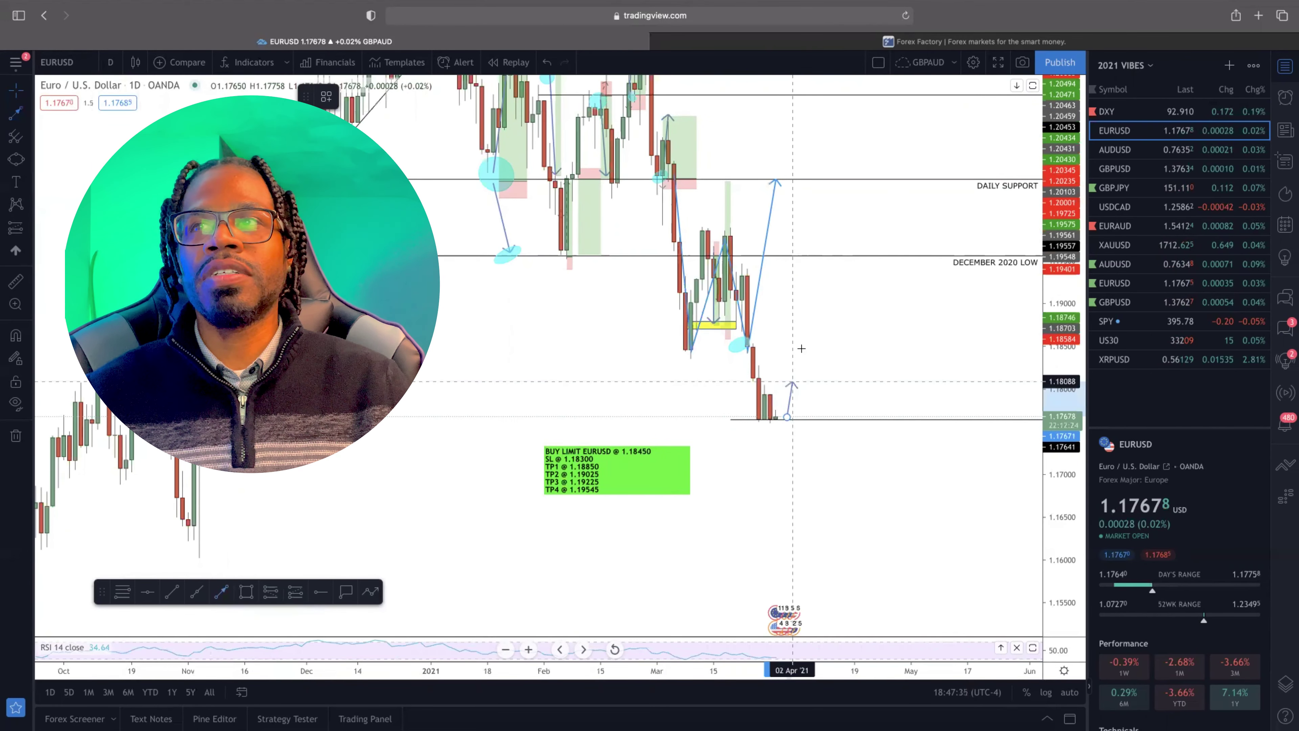
pyautogui.click(810, 333)
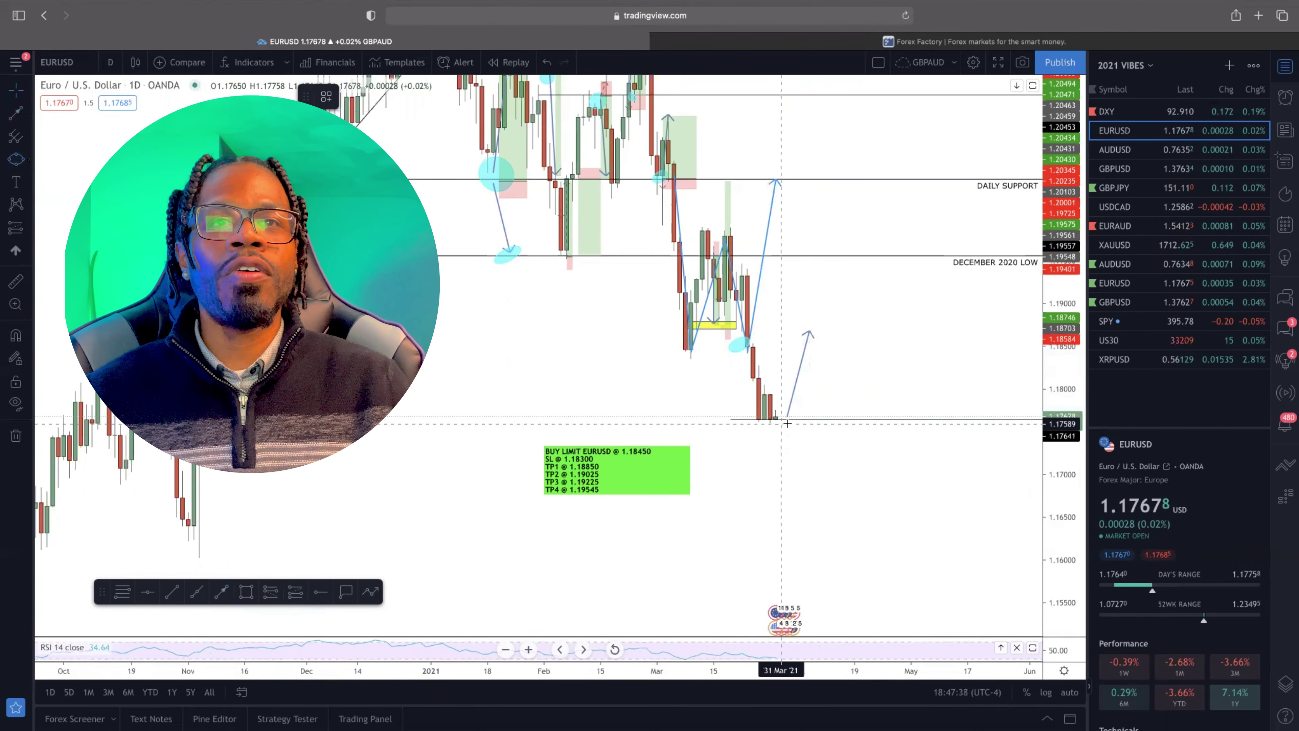
pyautogui.click(782, 413)
pyautogui.click(820, 407)
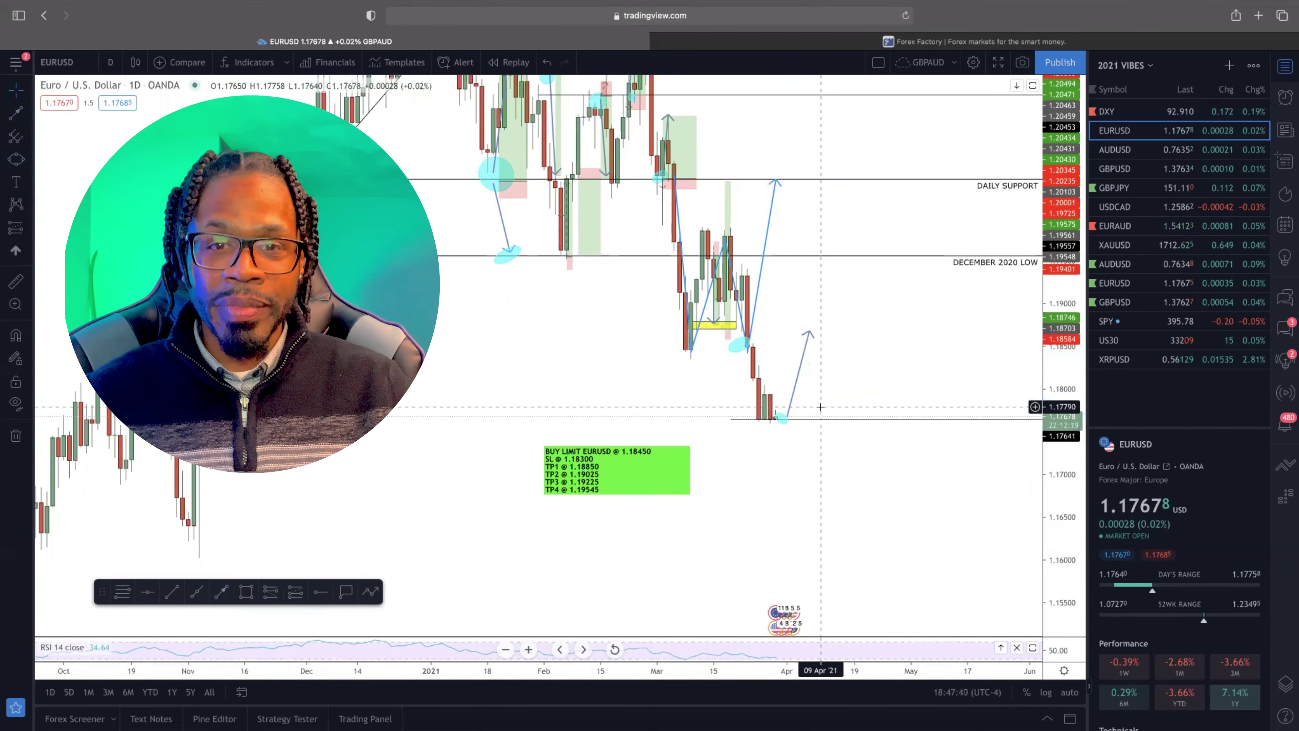
pyautogui.scroll(-1, 820, 407)
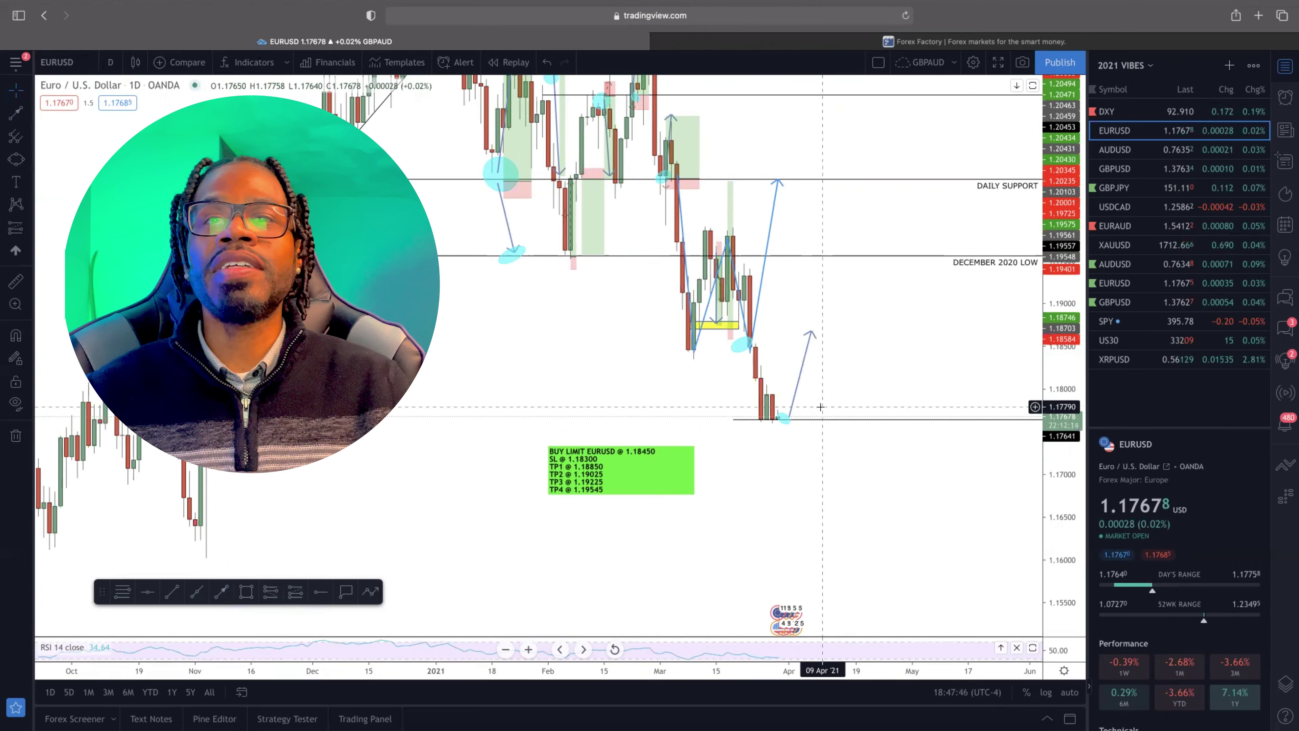
pyautogui.hscroll(2, 821, 407)
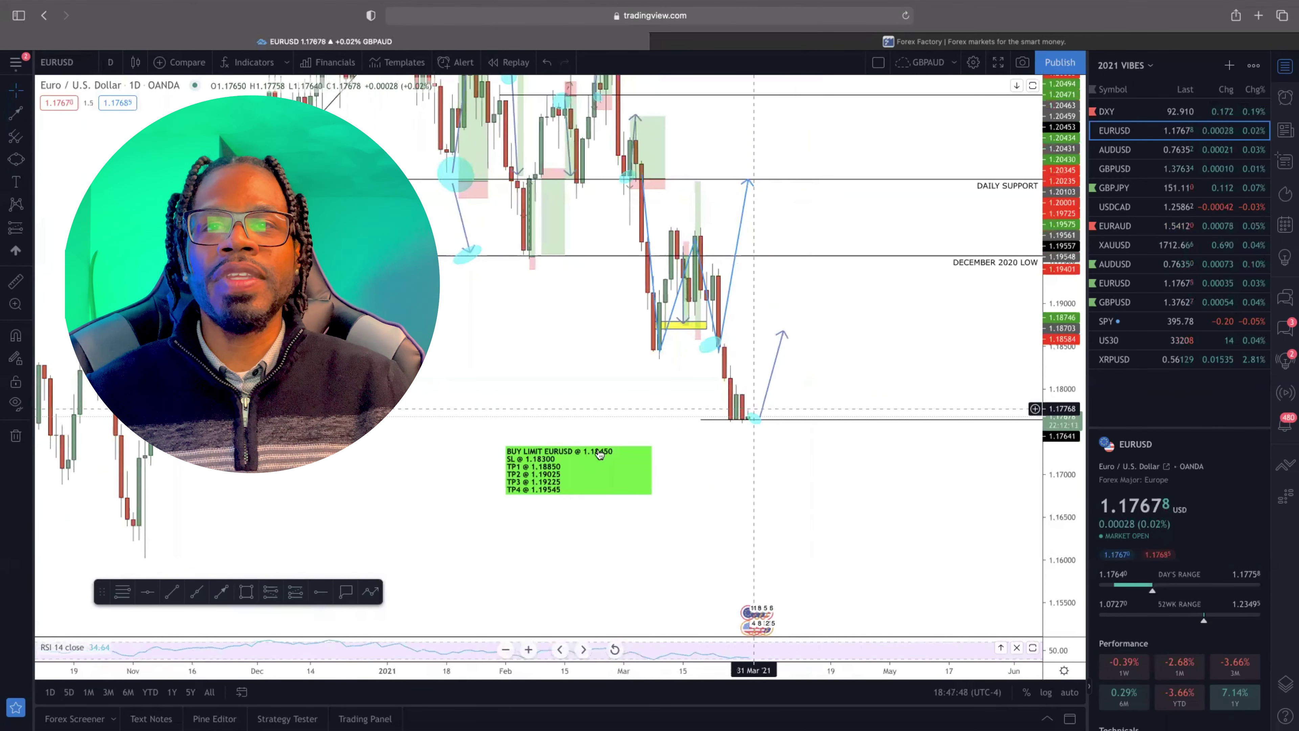
pyautogui.hscroll(2, 588, 457)
pyautogui.click(588, 457)
# - Move the trade note and change its LIMIT wording to STOP
pyautogui.moveTo(588, 457); pyautogui.dragTo(605, 481)
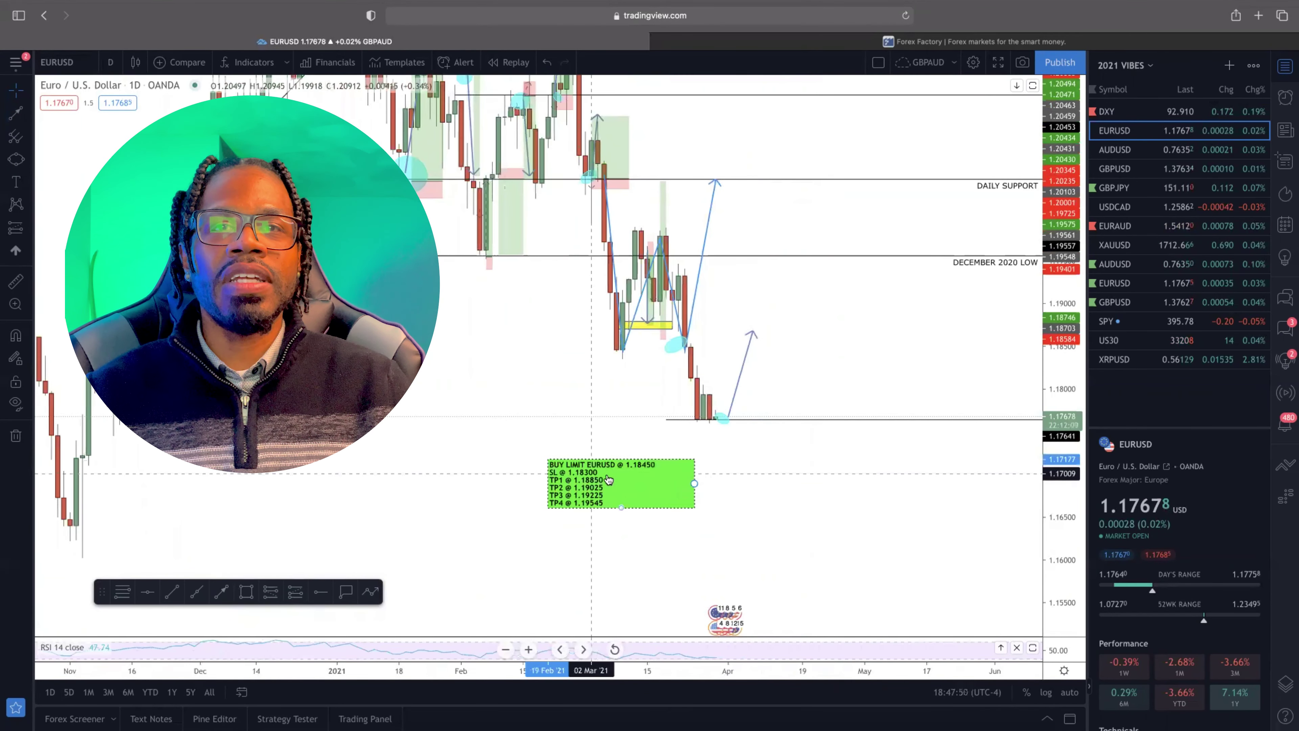
pyautogui.doubleClick(606, 481)
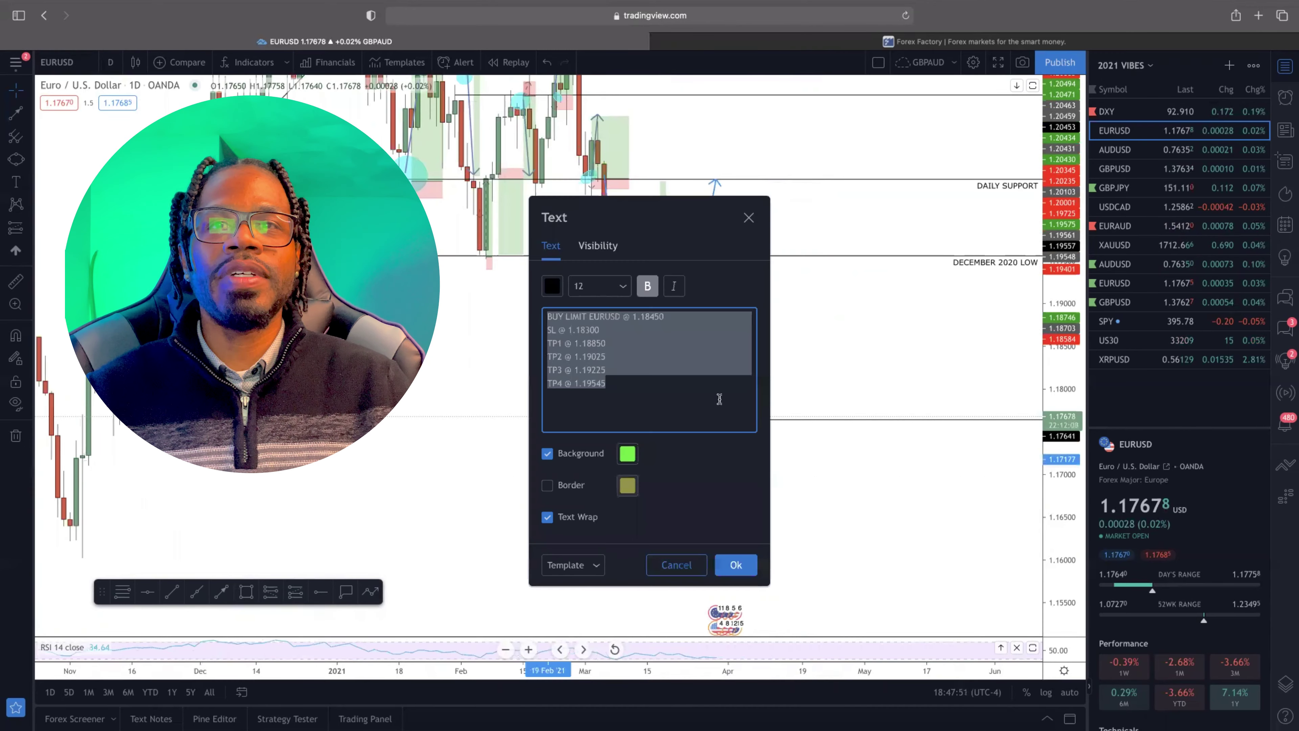
pyautogui.doubleClick(576, 317)
pyautogui.press('BackSpace')
pyautogui.press('BackSpace')
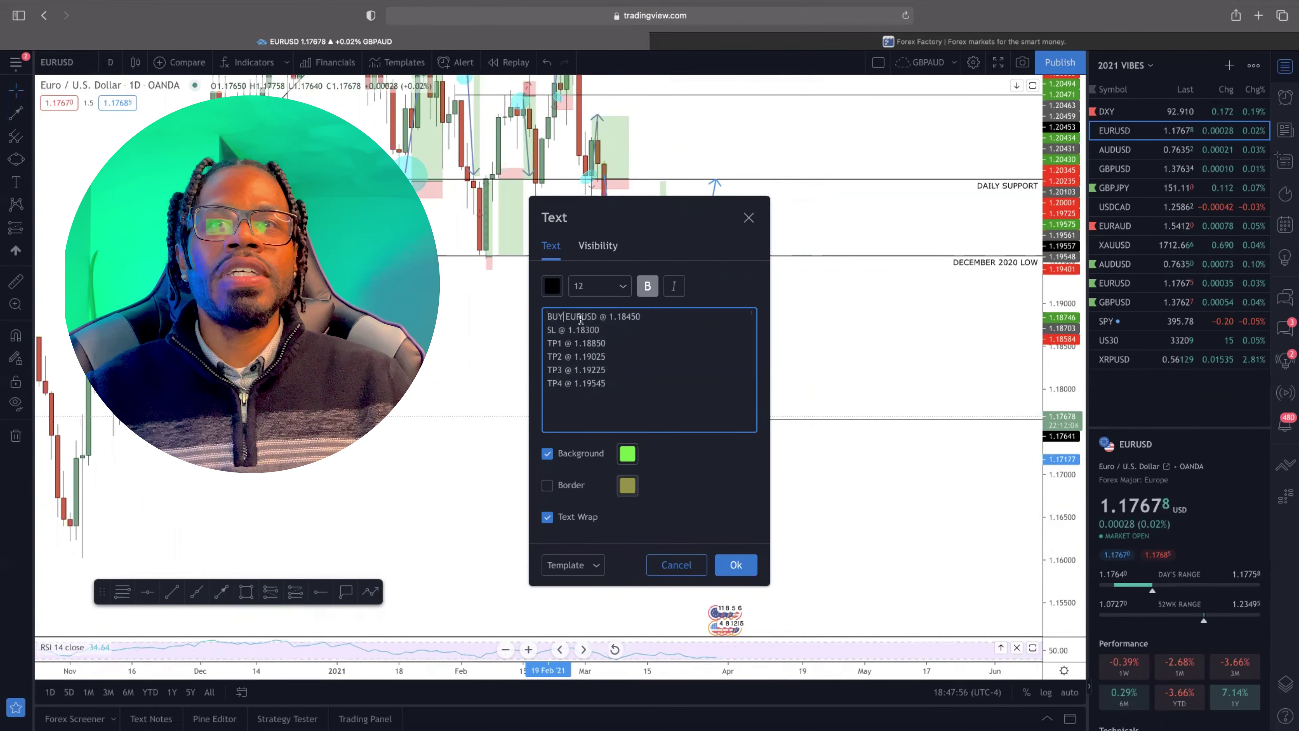
pyautogui.write('stop')
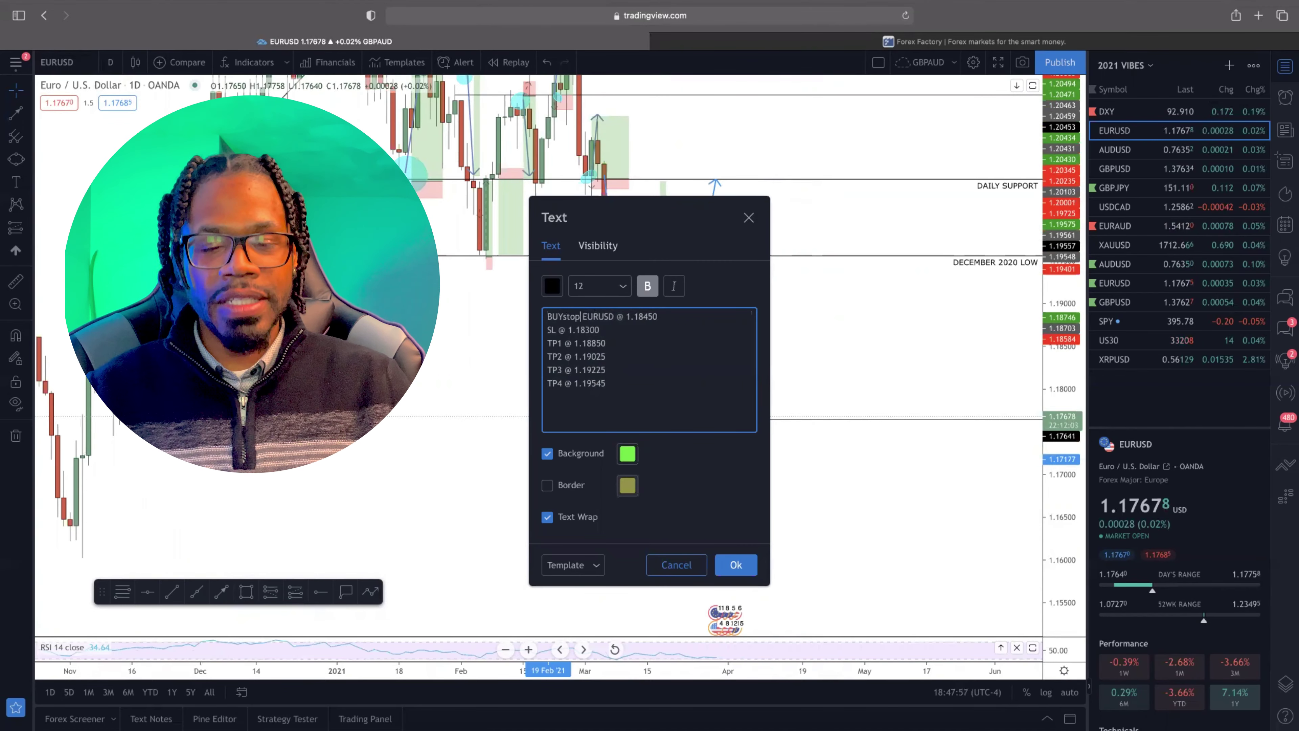
pyautogui.press('BackSpace')
pyautogui.press('BackSpace')
pyautogui.press('BackSpace')
pyautogui.press('BackSpace')
pyautogui.write('STOP')
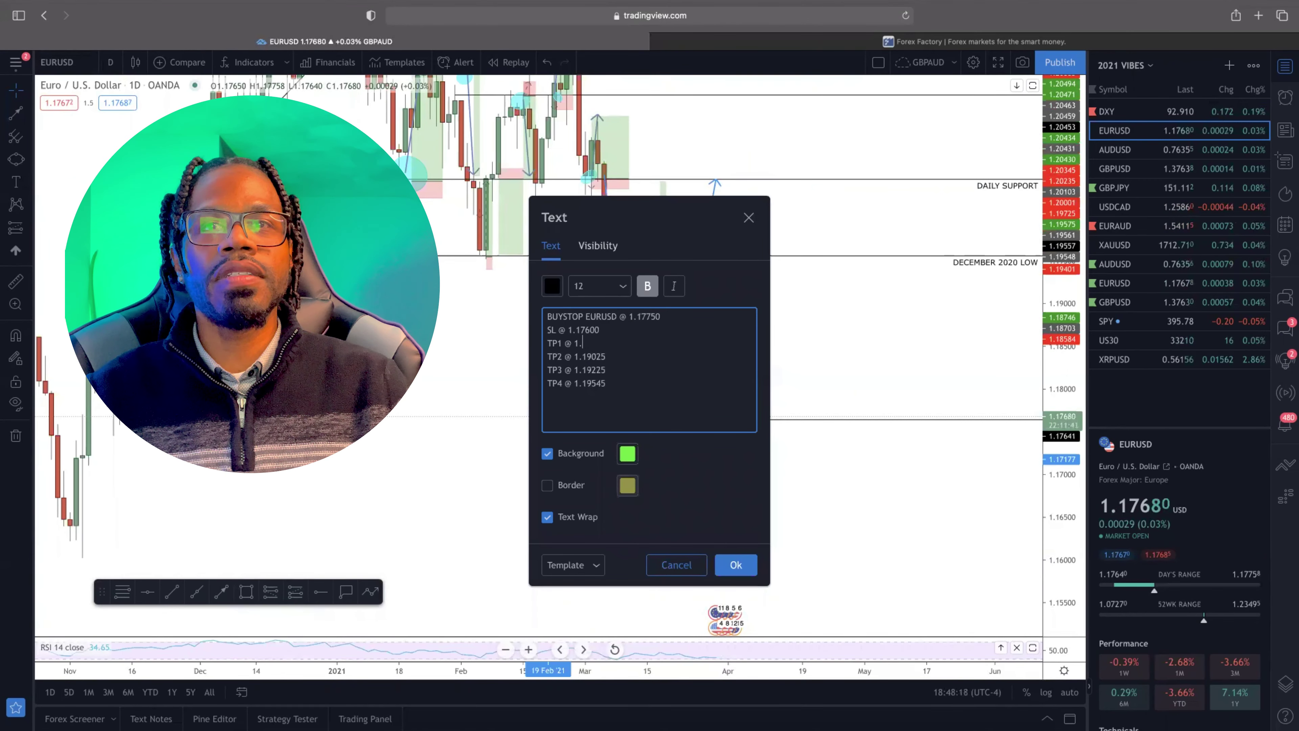
# - Update the TP1 price, add an extra target line and renumber the targets TP3–TP5
pyautogui.press('BackSpace')
pyautogui.press('BackSpace')
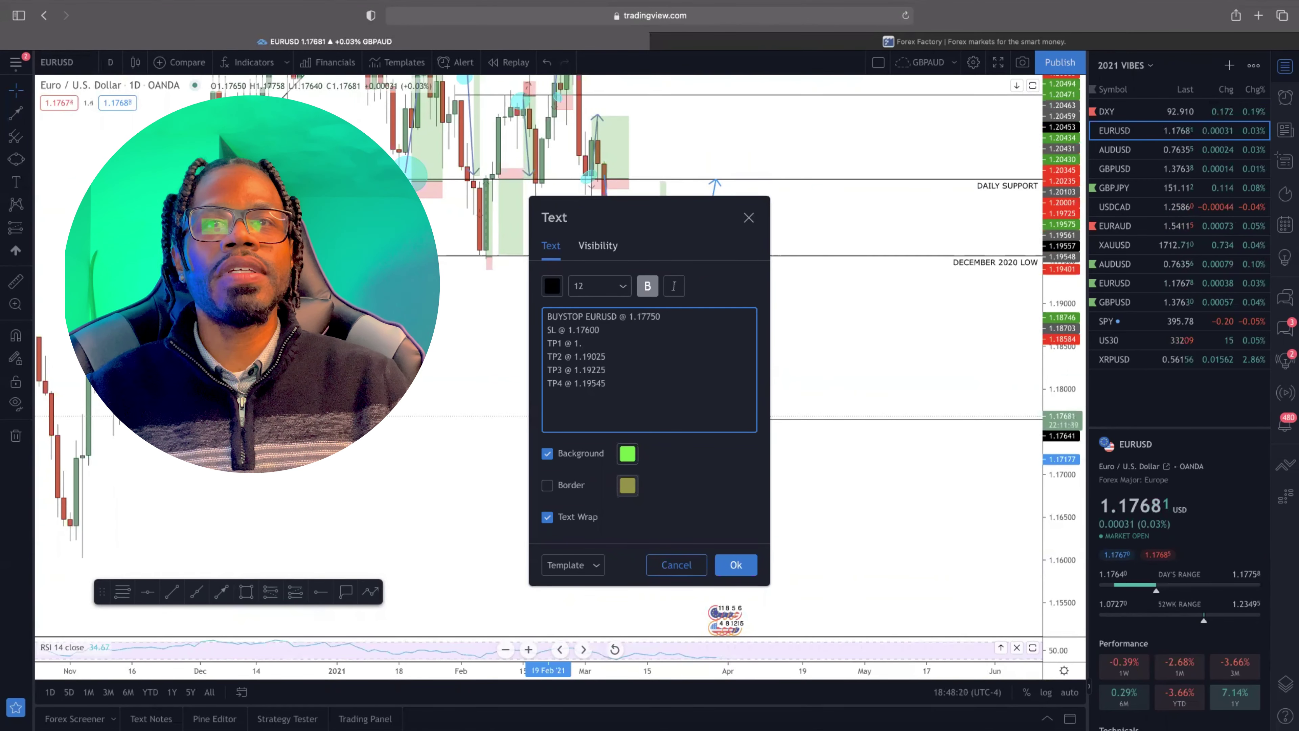
pyautogui.write('18375')
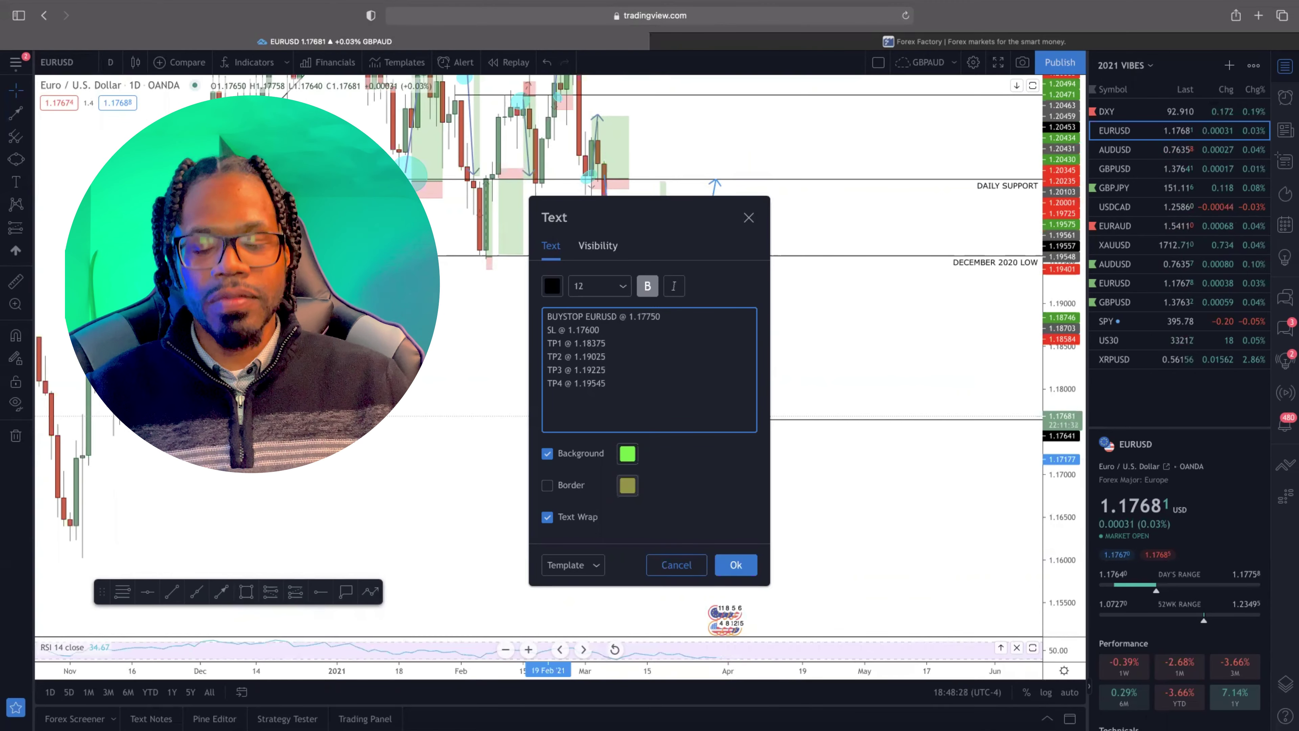
pyautogui.press('Return')
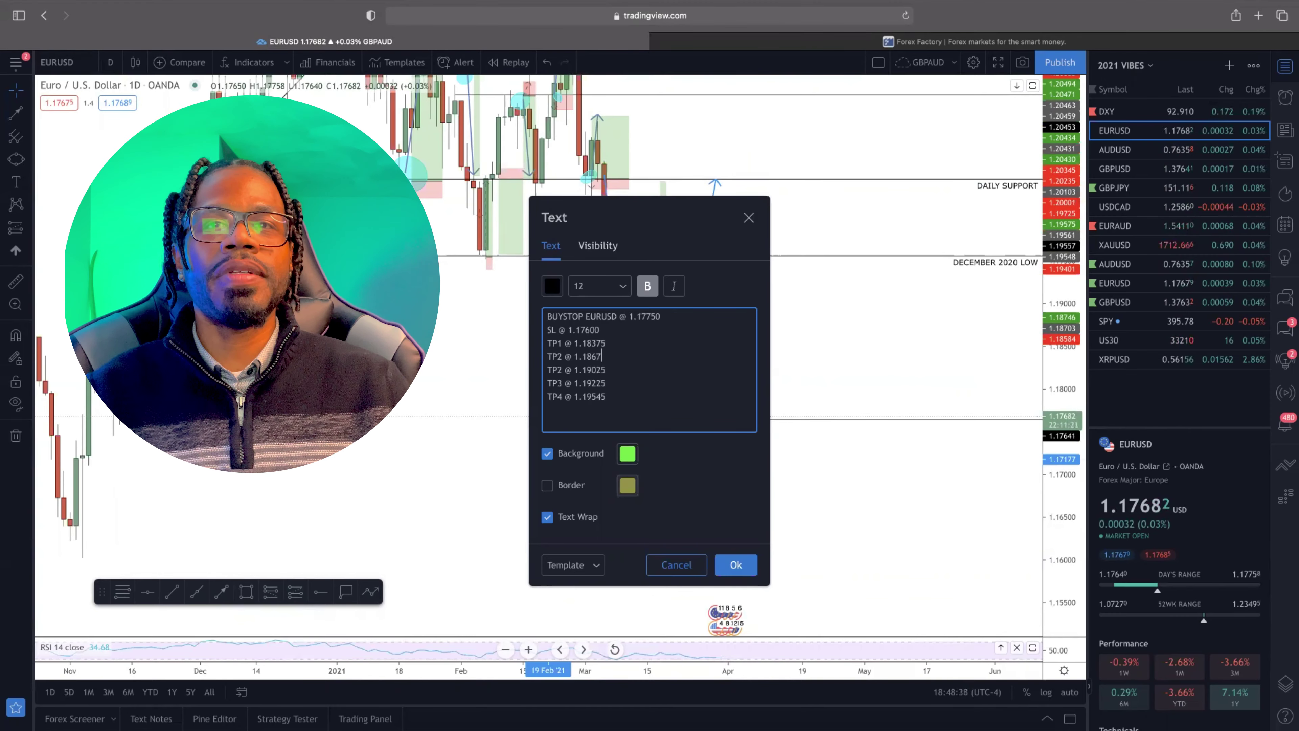
pyautogui.click(562, 370)
pyautogui.press('BackSpace')
pyautogui.write('3')
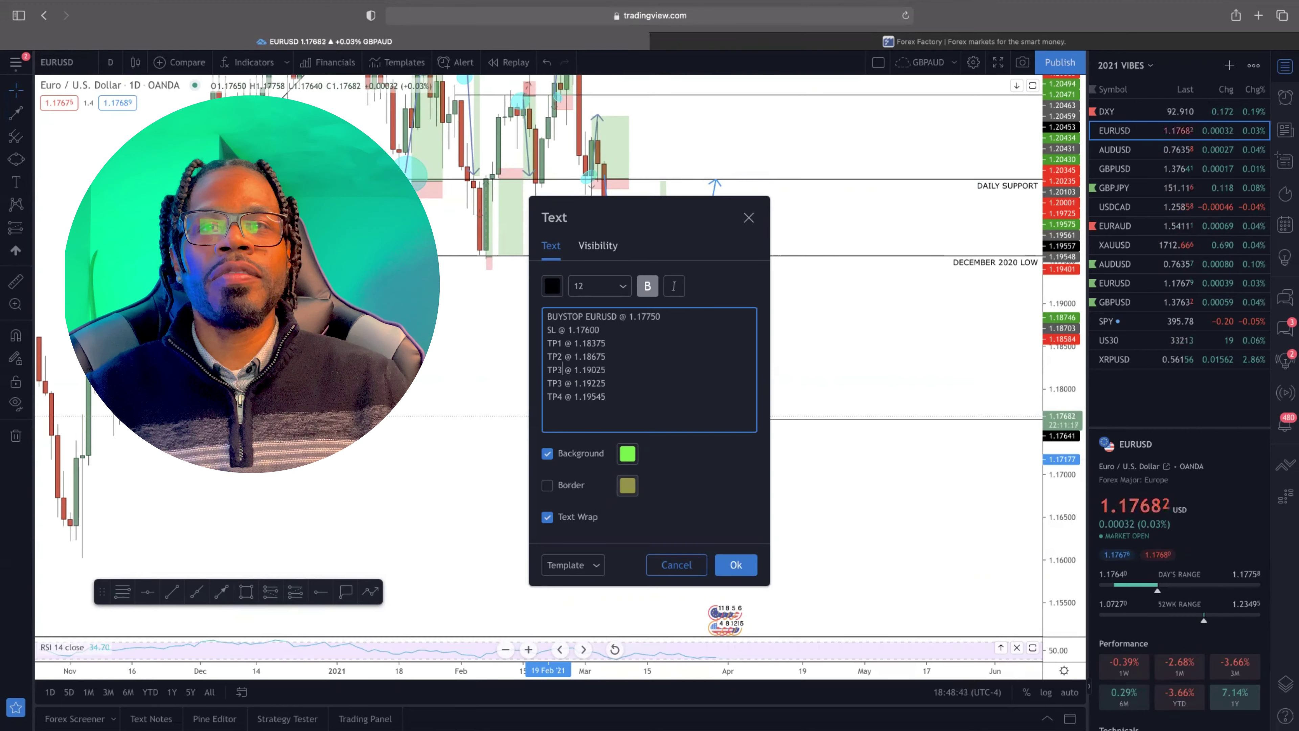
pyautogui.press('Down')
pyautogui.press('BackSpace')
pyautogui.write('4')
pyautogui.press('Down')
pyautogui.press('BackSpace')
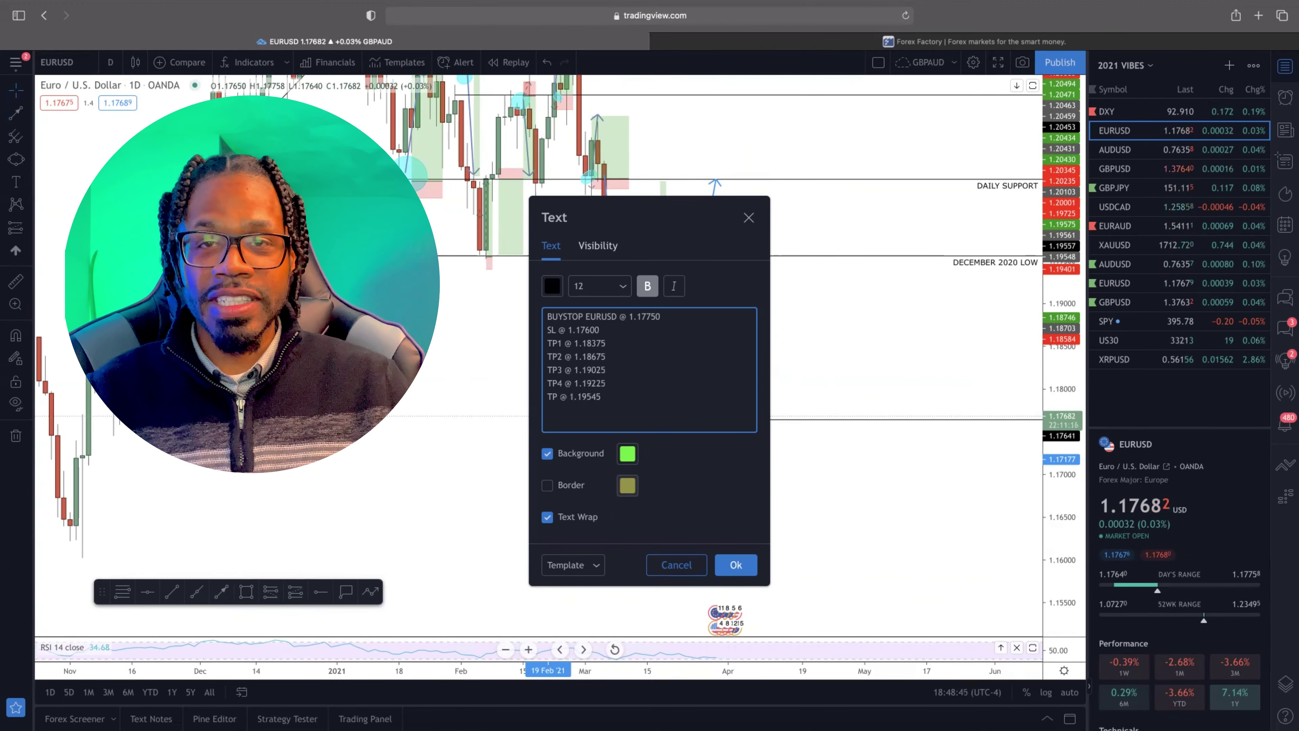
pyautogui.write('5')
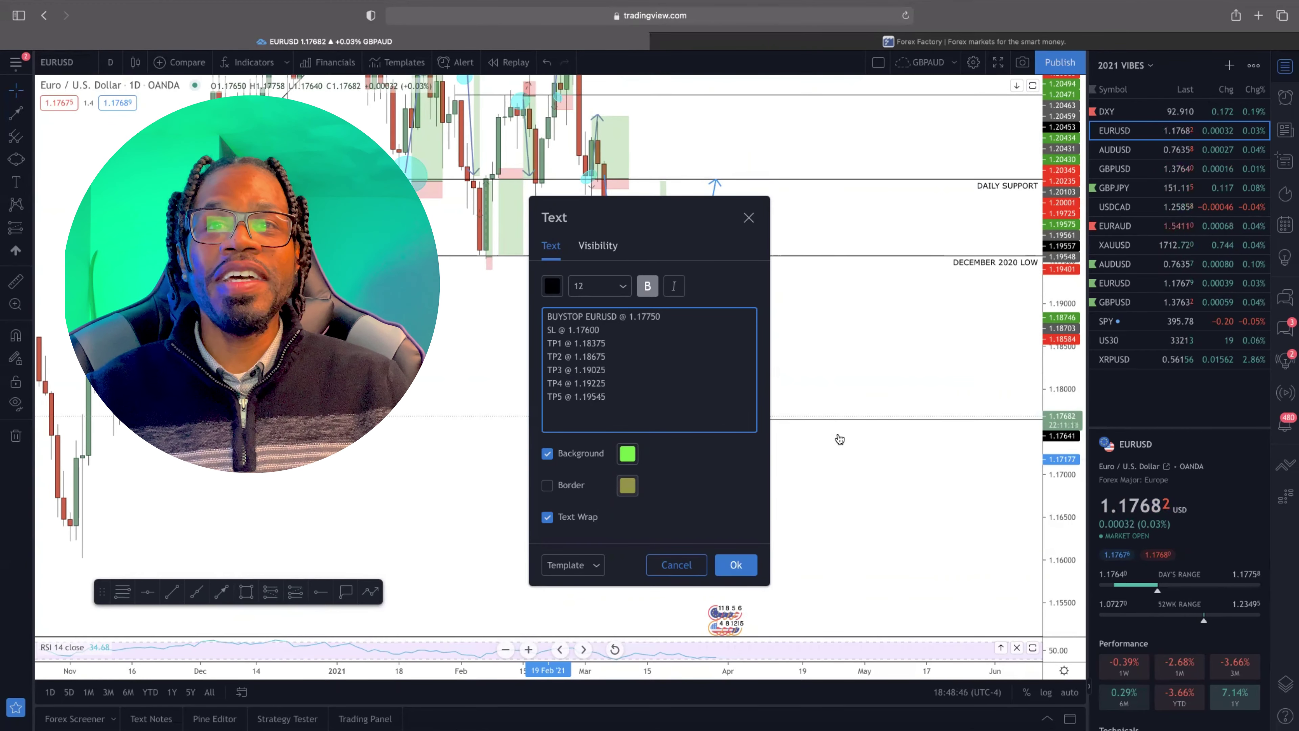
# - Confirm the edited BUYSTOP note and place it right of the latest candles
pyautogui.click(736, 565)
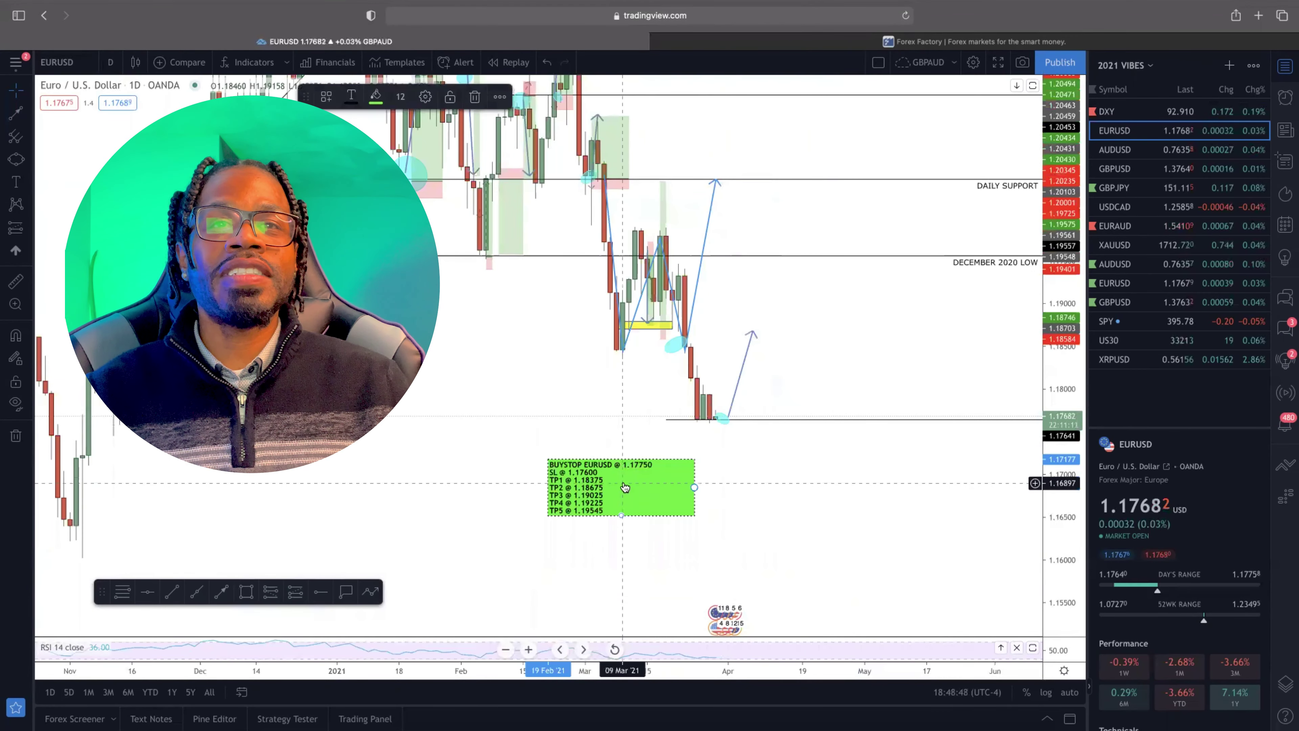
pyautogui.moveTo(623, 487); pyautogui.dragTo(846, 364)
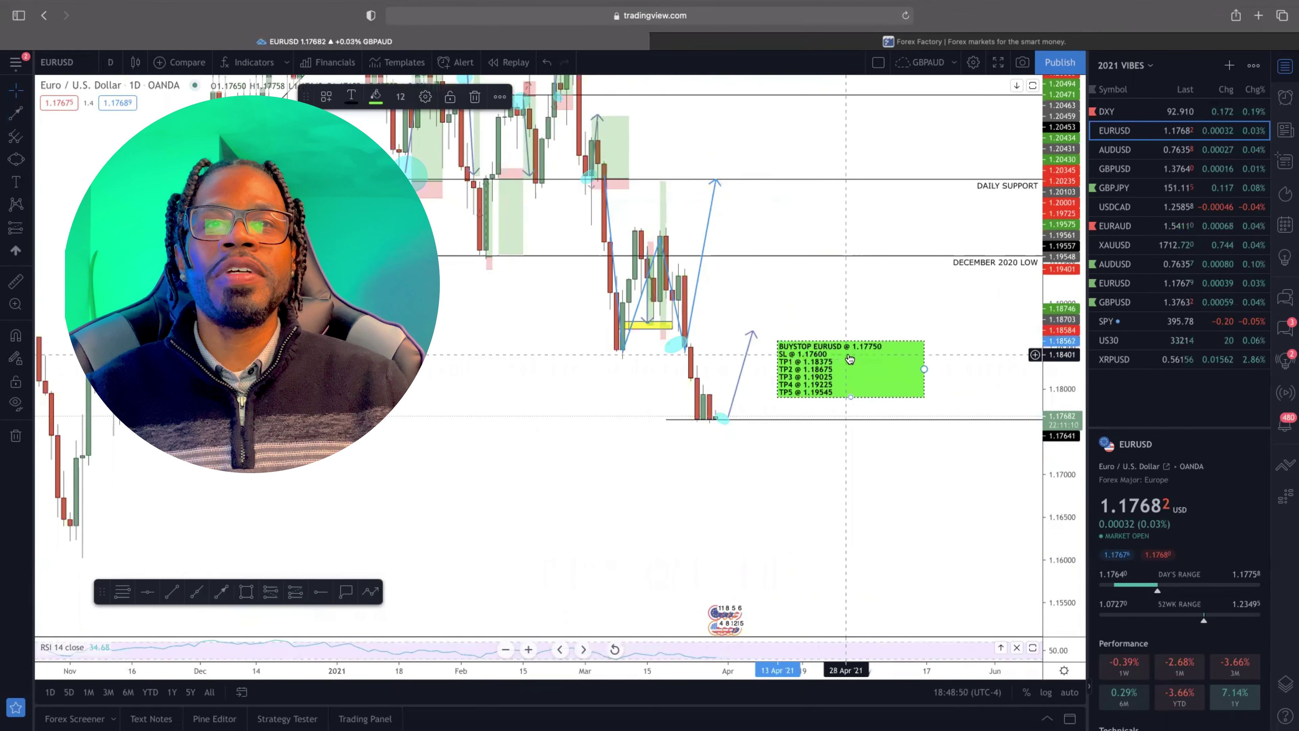
pyautogui.scroll(3, 847, 358)
# - Label the lows ray NOVEMBER 11TH 2020 LOWS
pyautogui.scroll(-4, 844, 358)
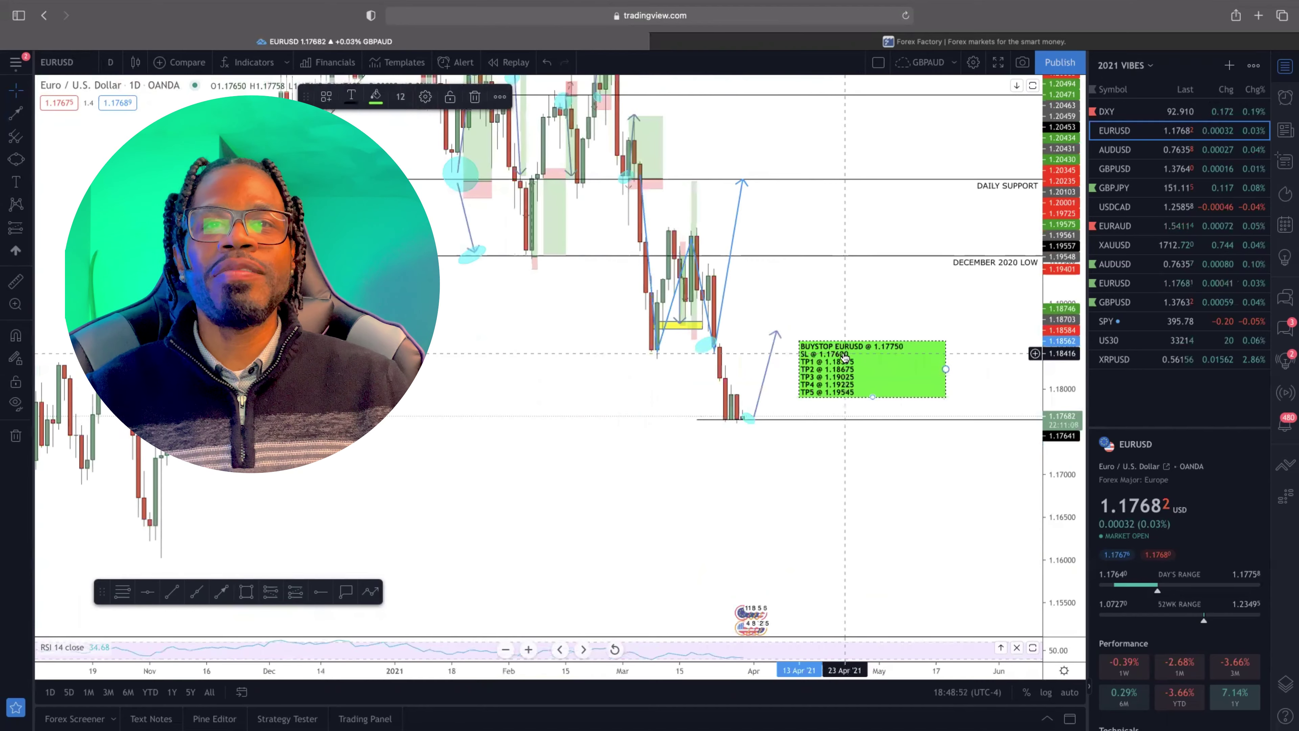
pyautogui.scroll(1, 783, 424)
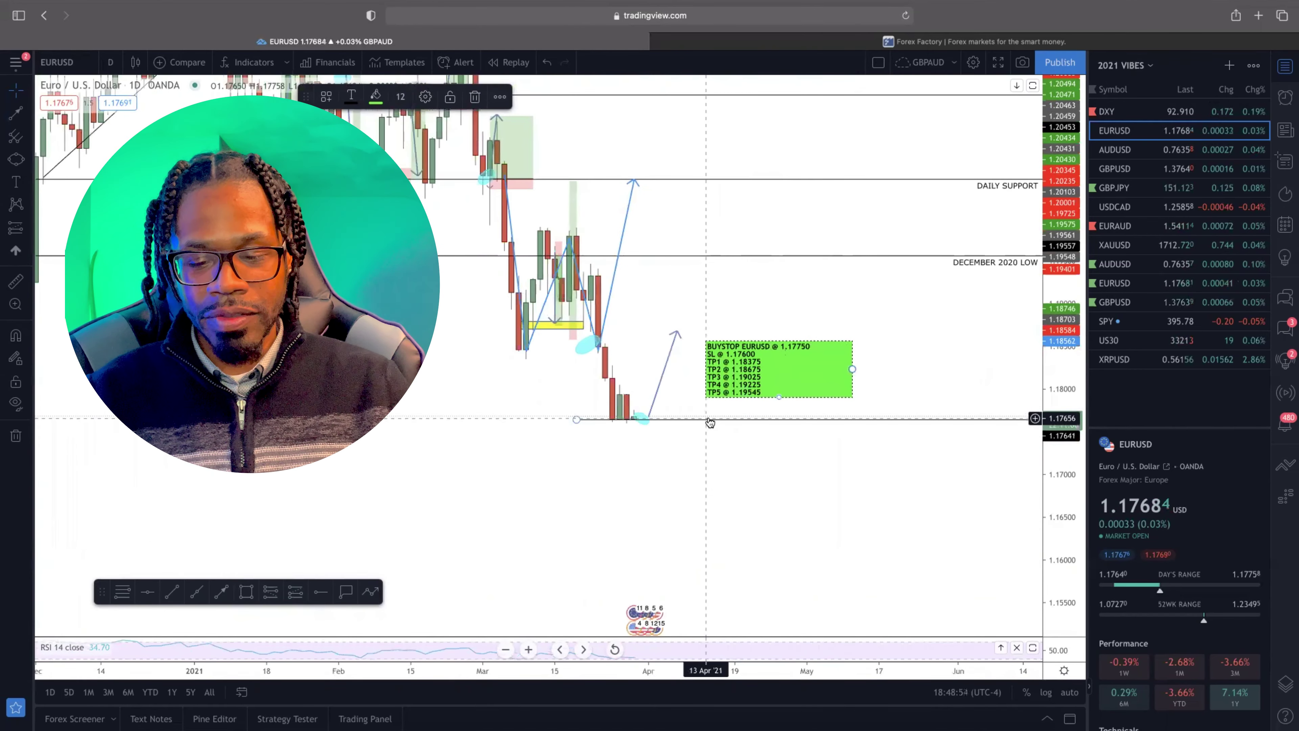
pyautogui.doubleClick(708, 421)
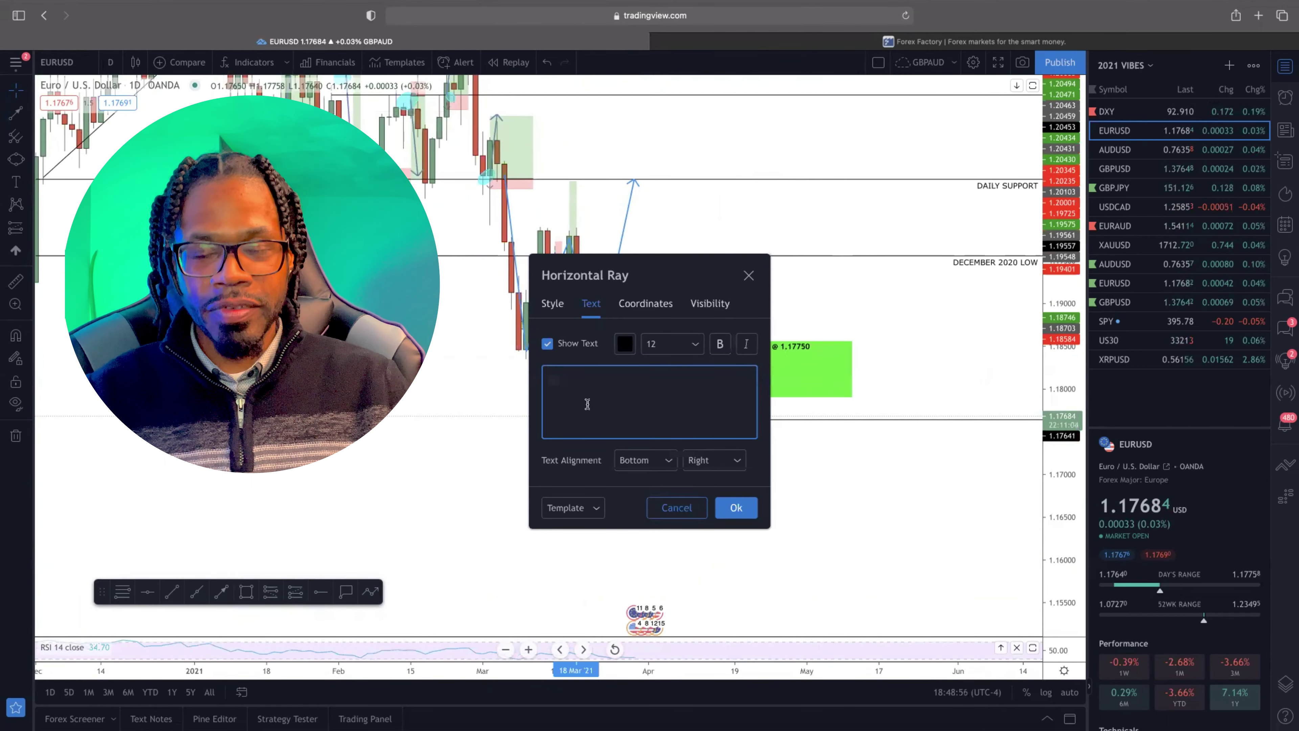
pyautogui.write('NOVEMB')
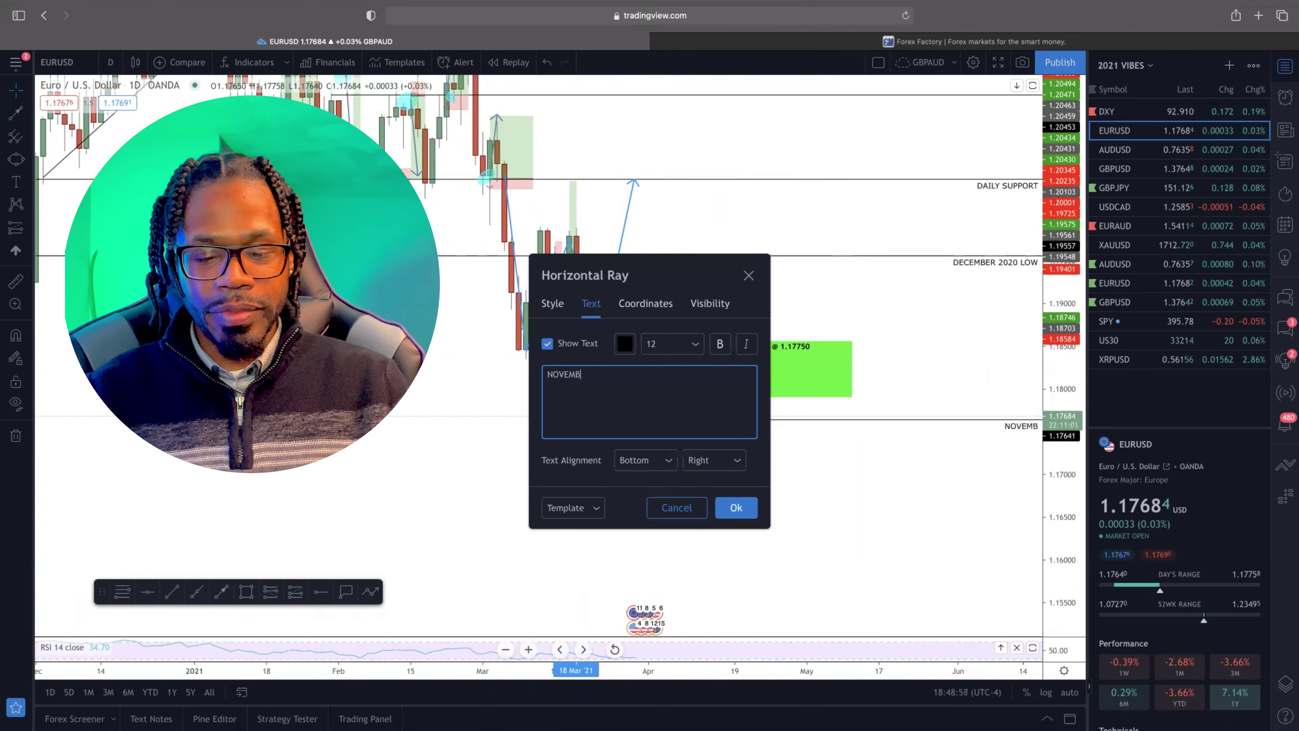
pyautogui.write('ER 11TH LOWS')
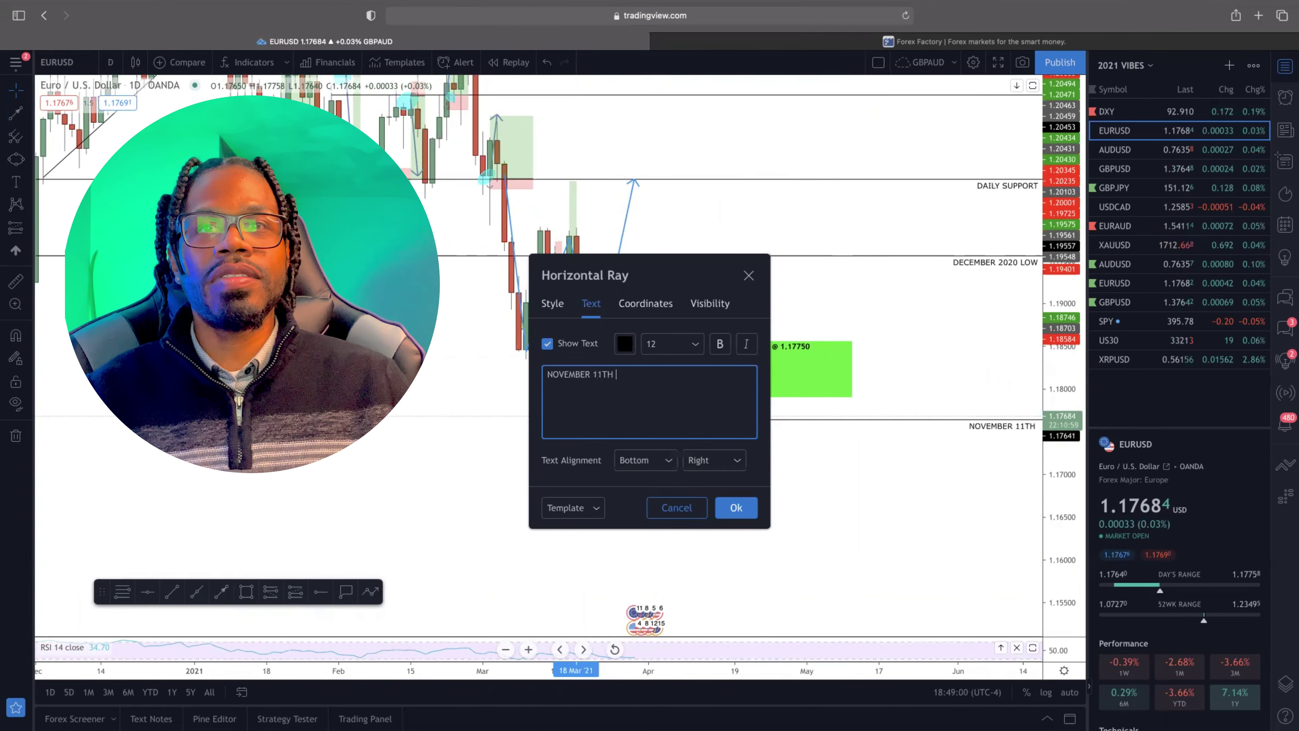
pyautogui.click(616, 380)
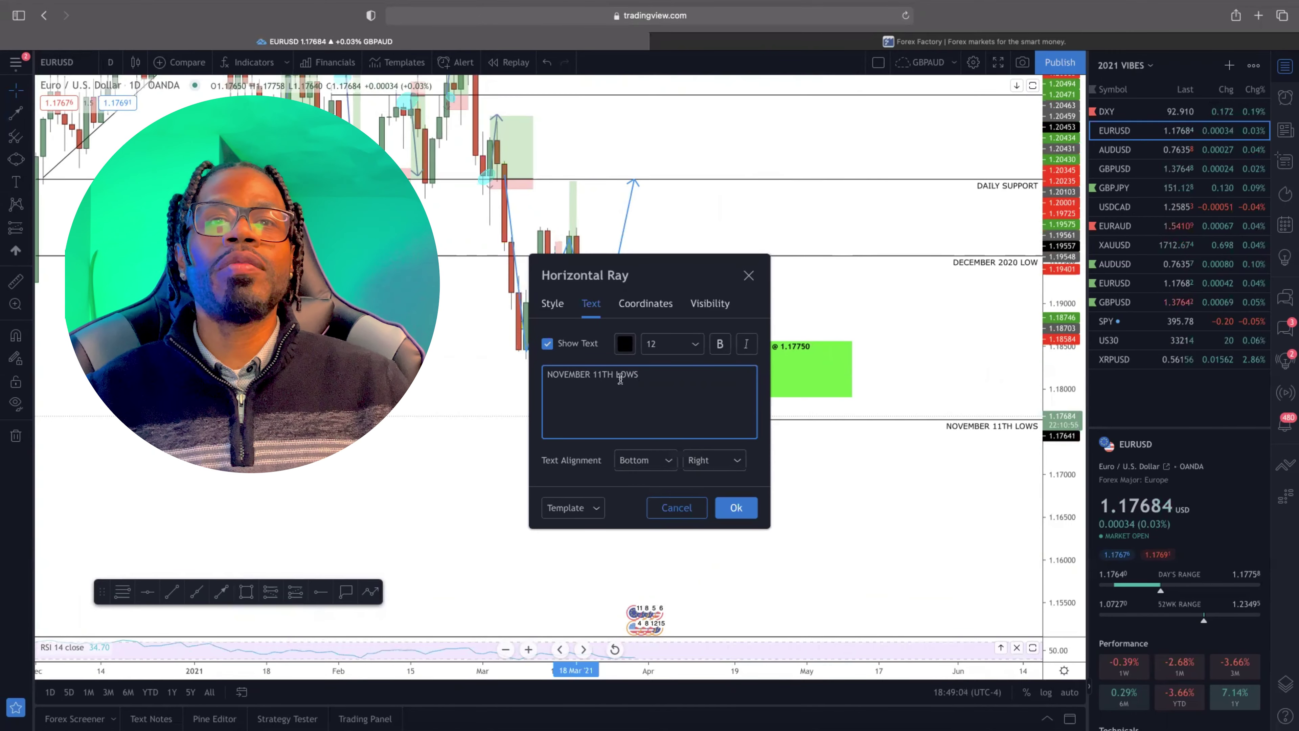
pyautogui.write('2020')
pyautogui.click(735, 507)
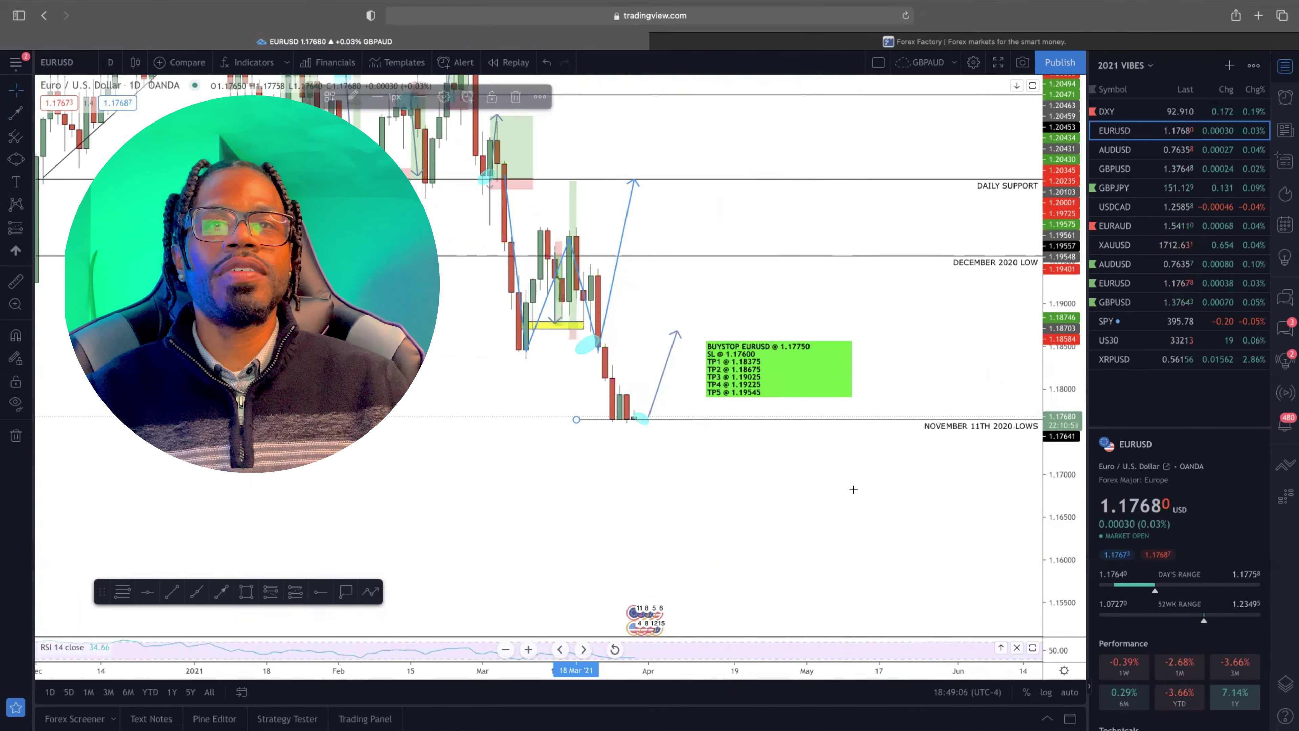
# - Recheck the ray's label settings without changes, then bring up the chart interval list
pyautogui.doubleClick(973, 426)
pyautogui.click(679, 377)
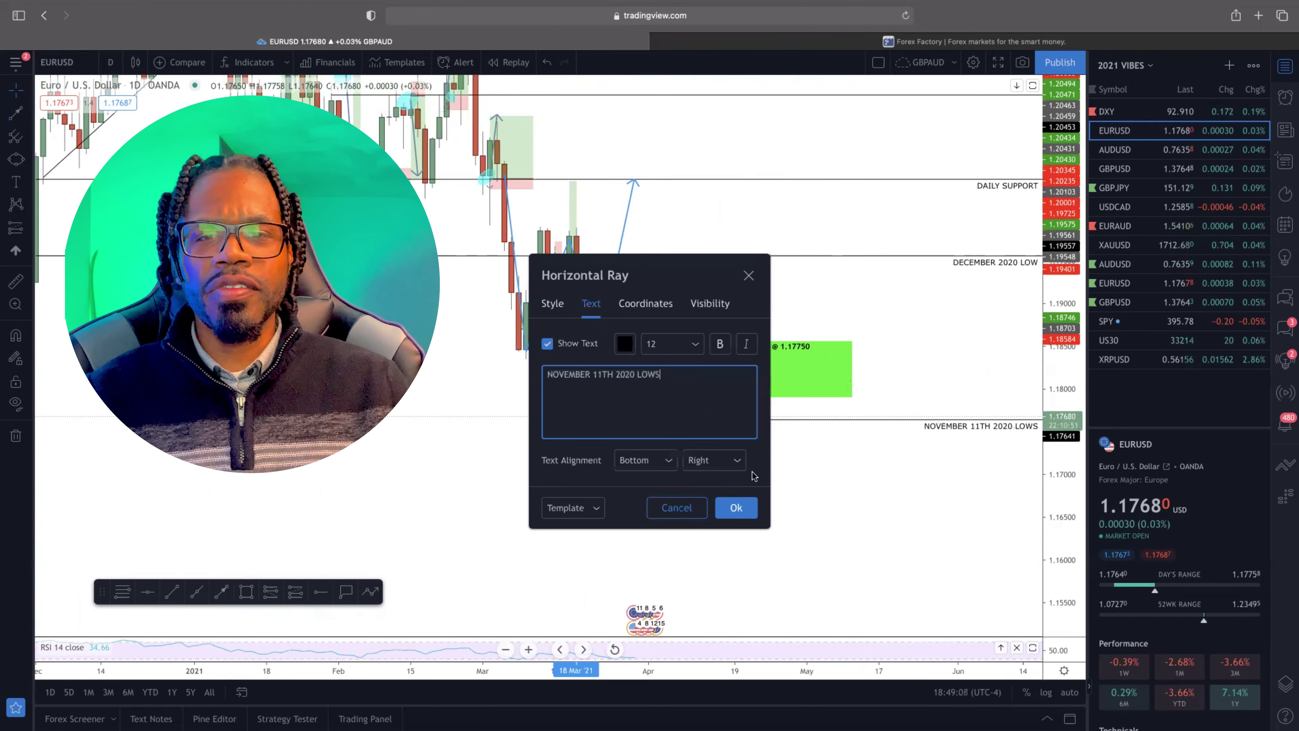
pyautogui.click(736, 507)
pyautogui.scroll(-2, 752, 431)
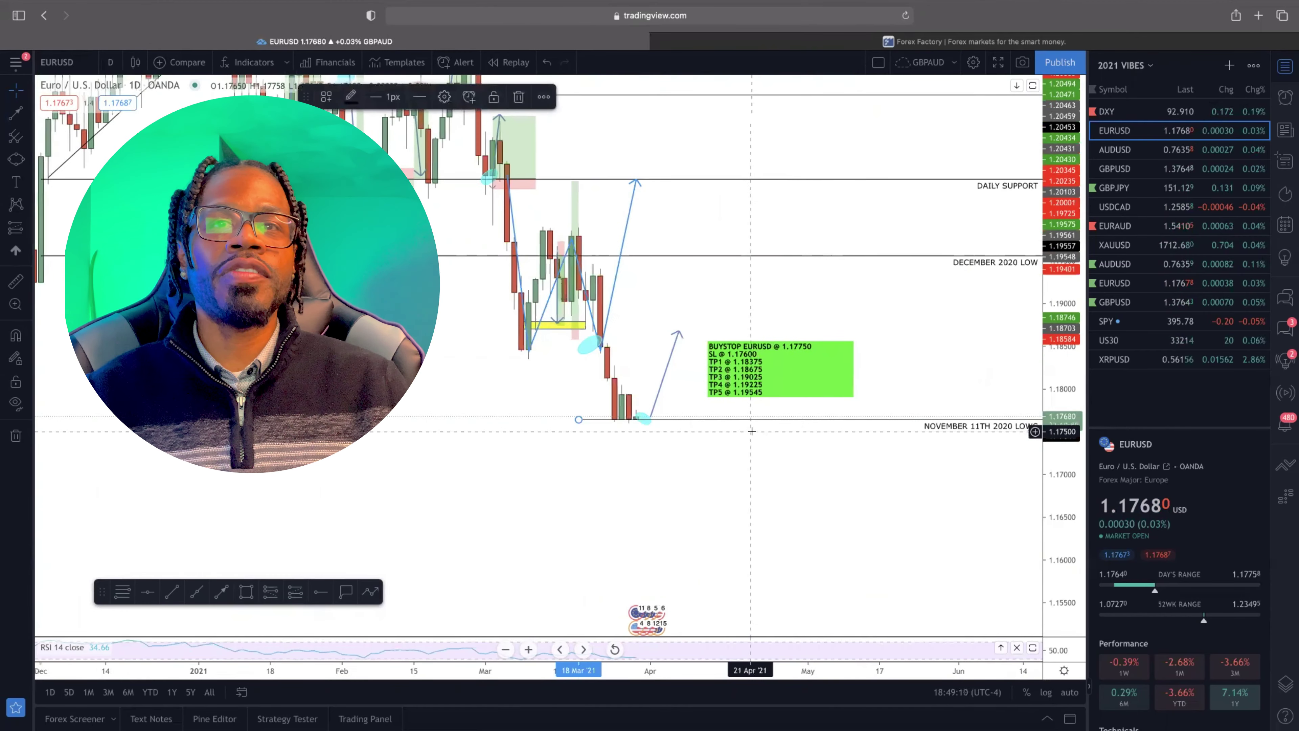
pyautogui.scroll(1, 752, 431)
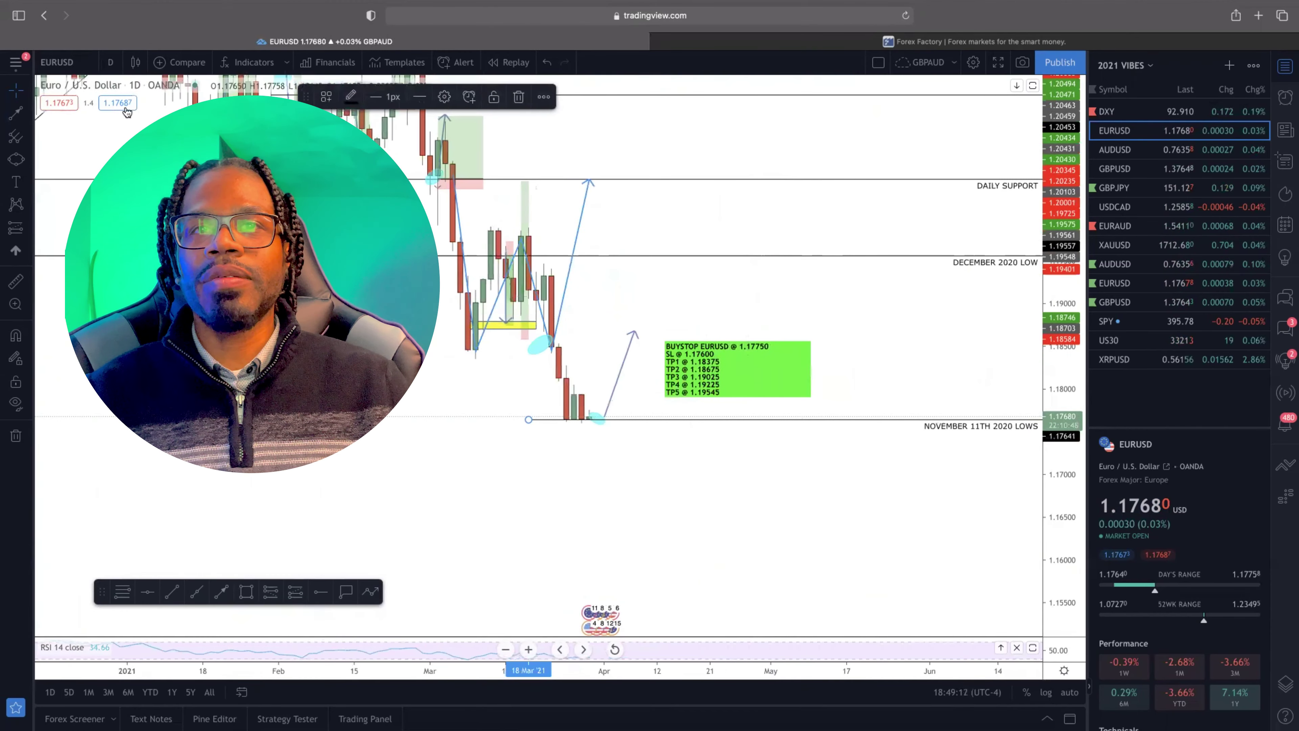
pyautogui.click(110, 62)
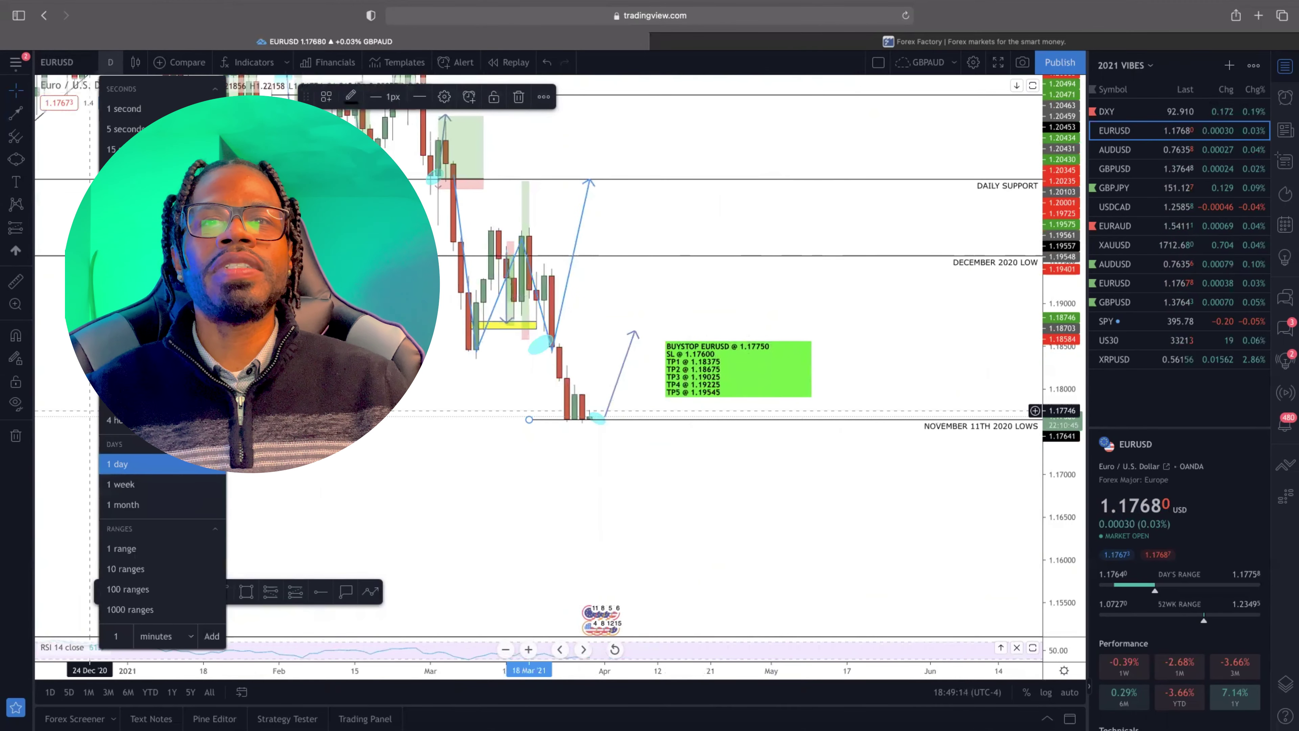
pyautogui.click(112, 419)
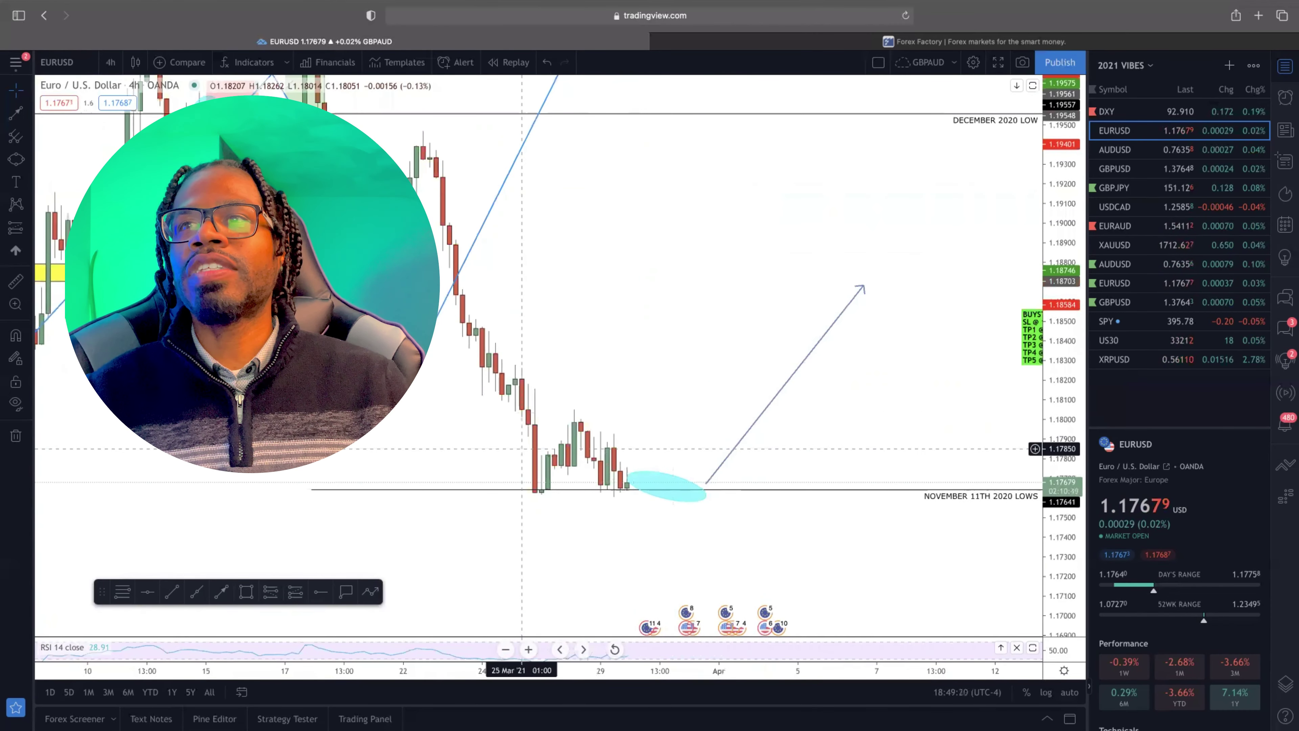
pyautogui.click(29, 119)
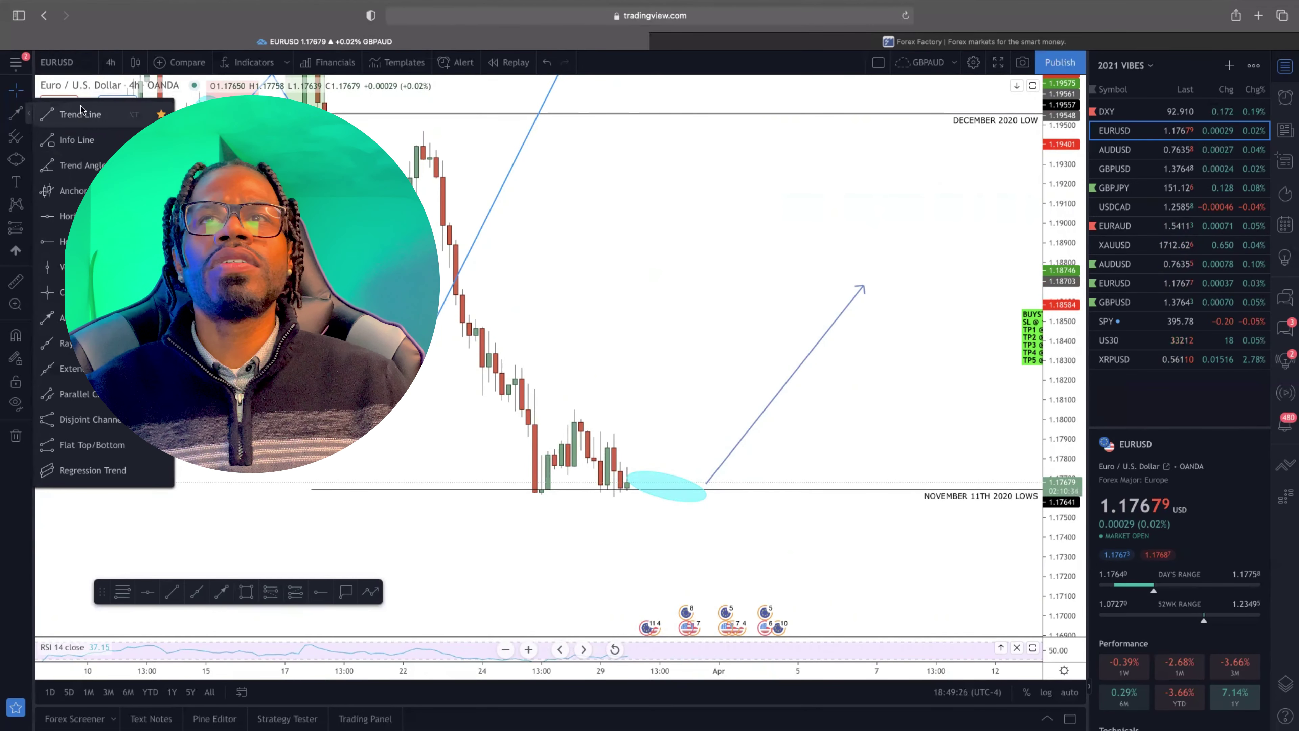
pyautogui.click(631, 218)
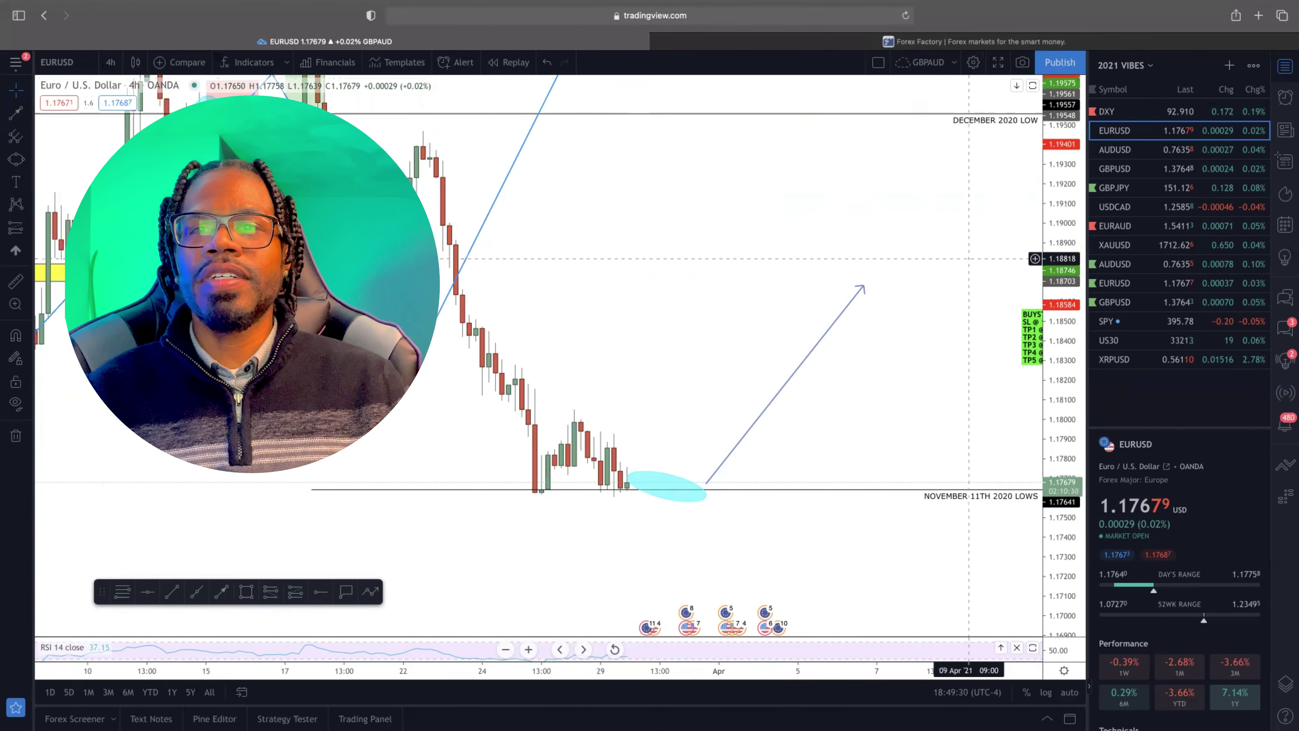
pyautogui.click(372, 593)
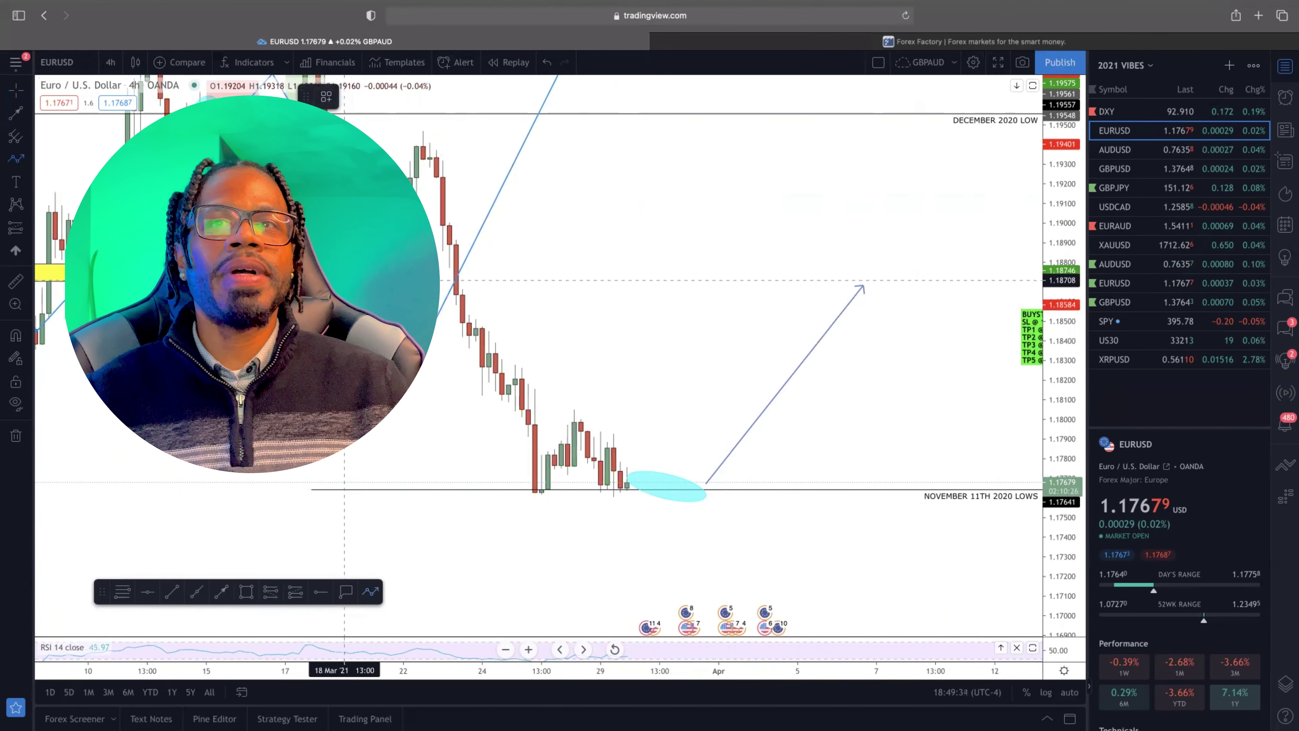
pyautogui.hscroll(1, 454, 280)
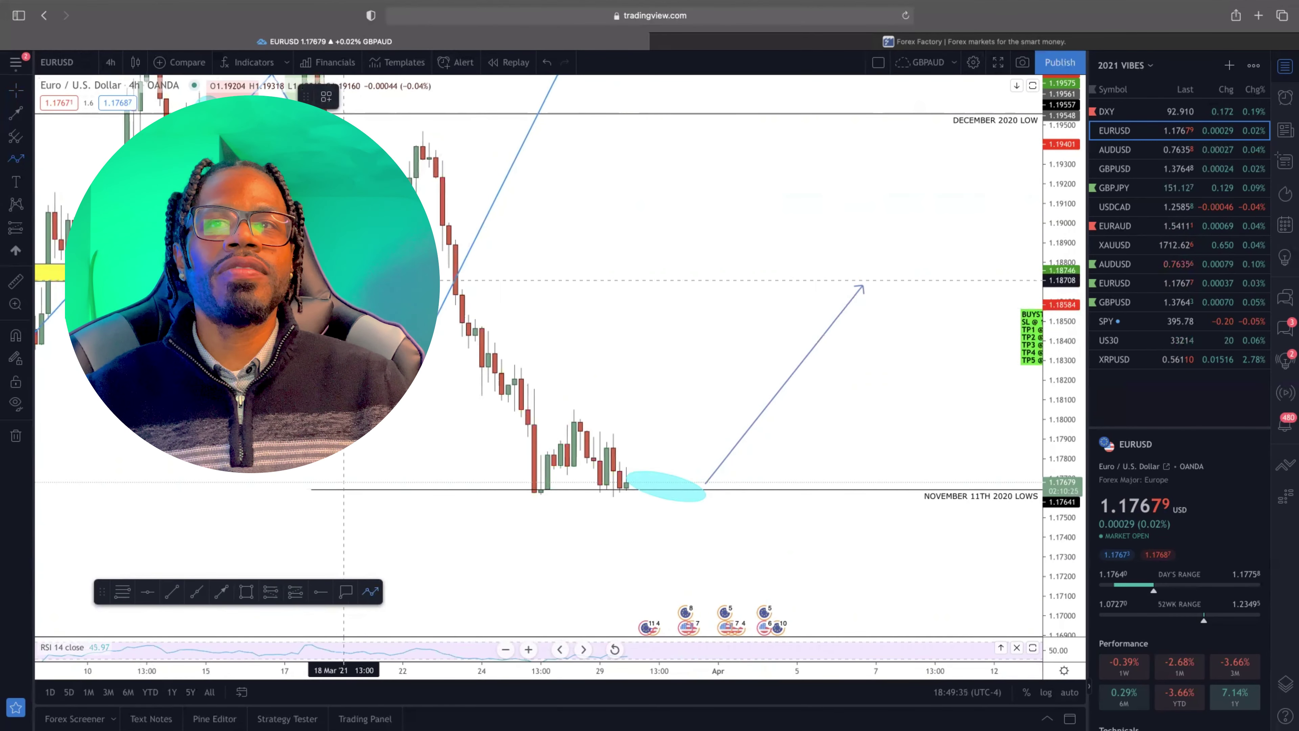
pyautogui.click(454, 281)
pyautogui.hscroll(-3, 515, 282)
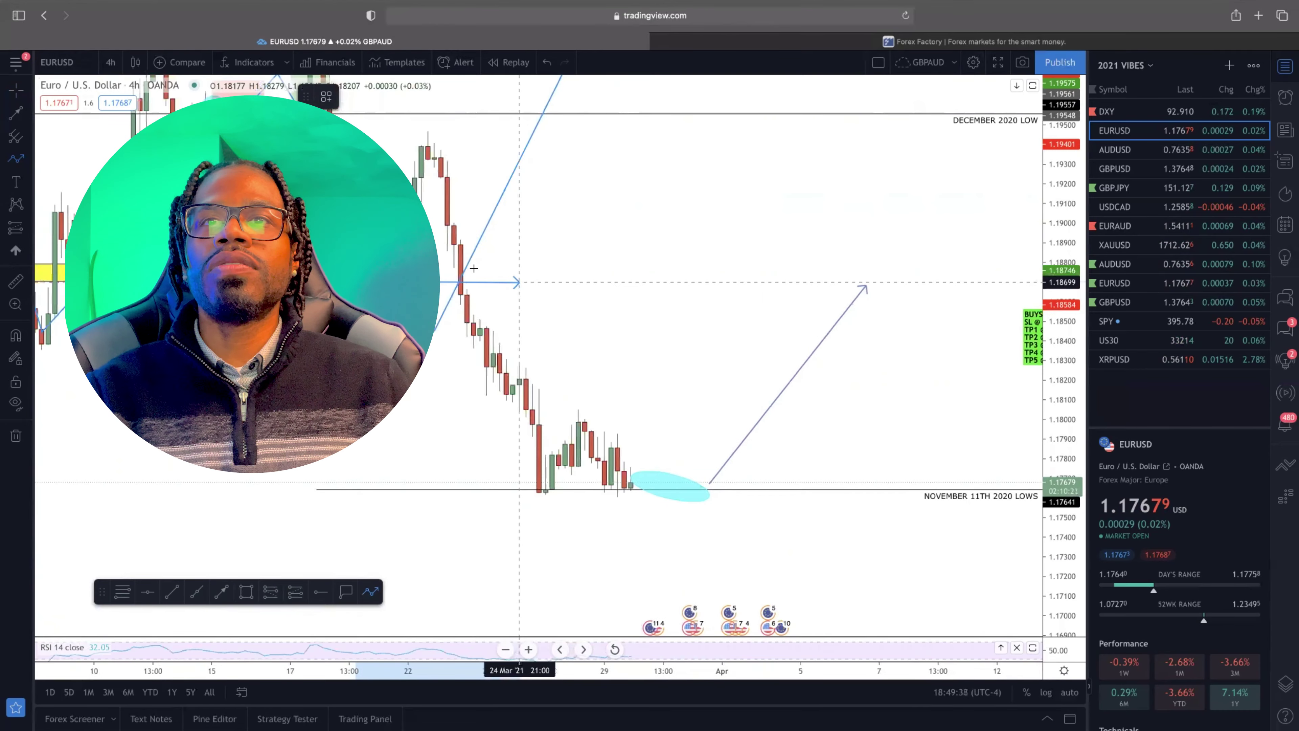
pyautogui.hscroll(2, 519, 282)
pyautogui.press('Escape')
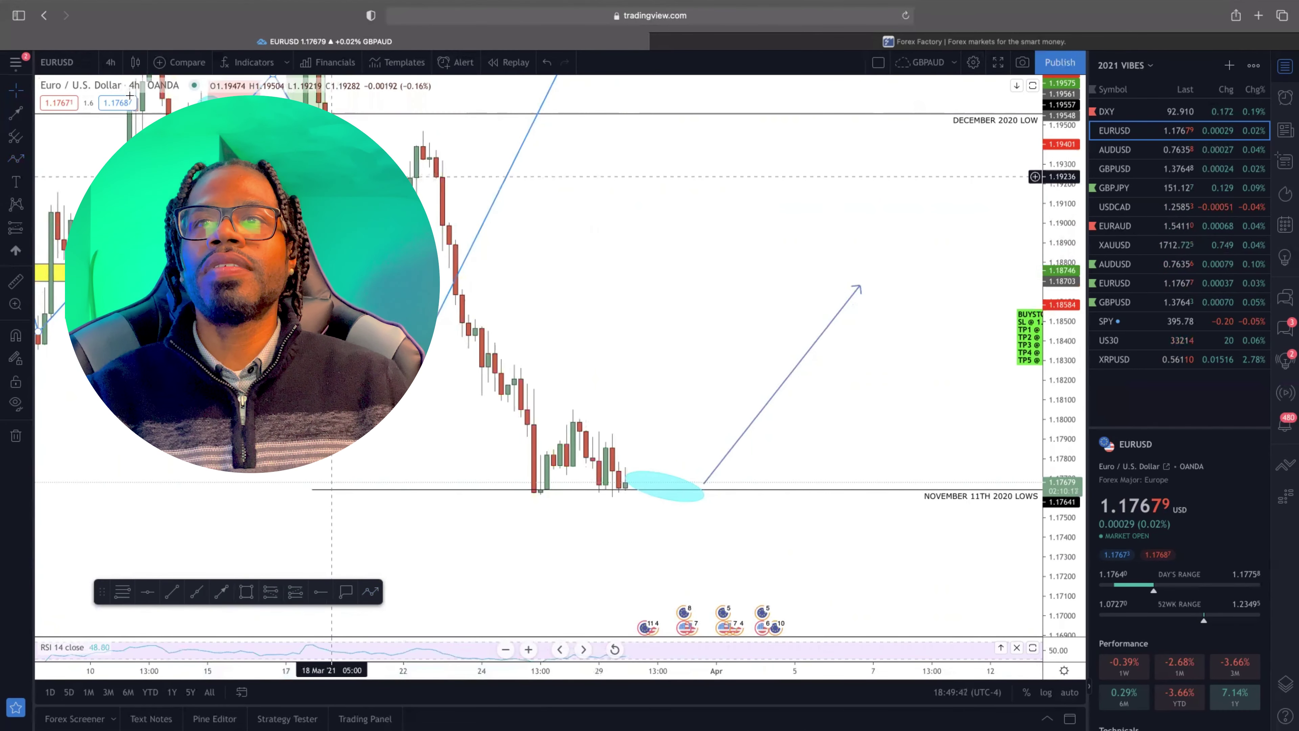
# - Stretch the yellow zone across the chart and draw a zigzag from it to the November low and back
pyautogui.click(28, 90)
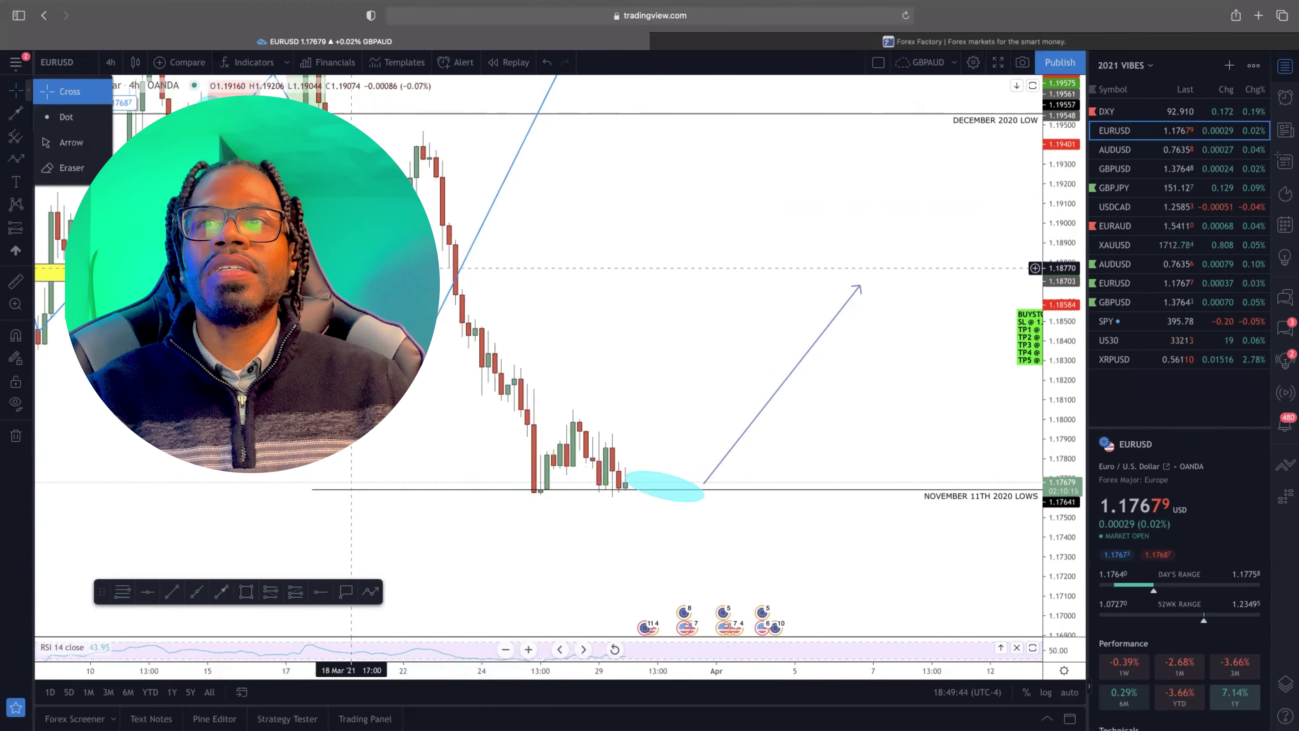
pyautogui.moveTo(351, 268); pyautogui.dragTo(999, 269)
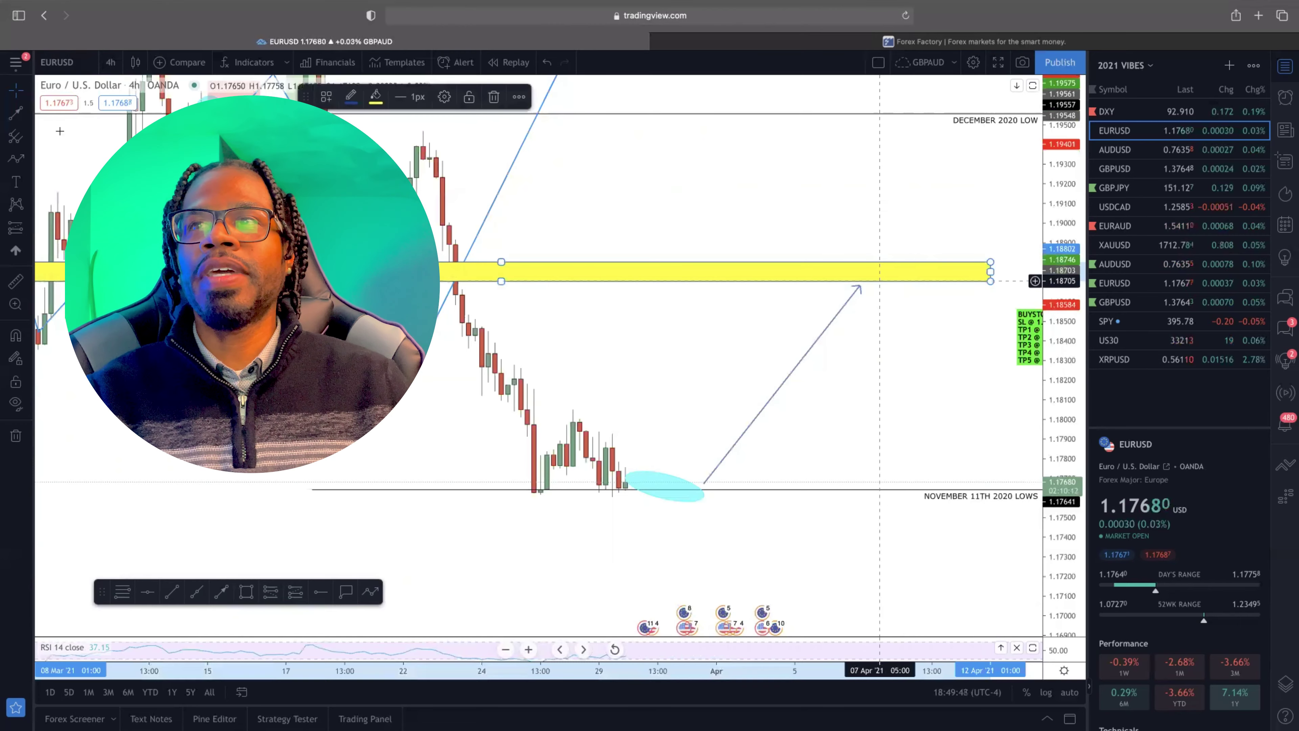
pyautogui.click(18, 163)
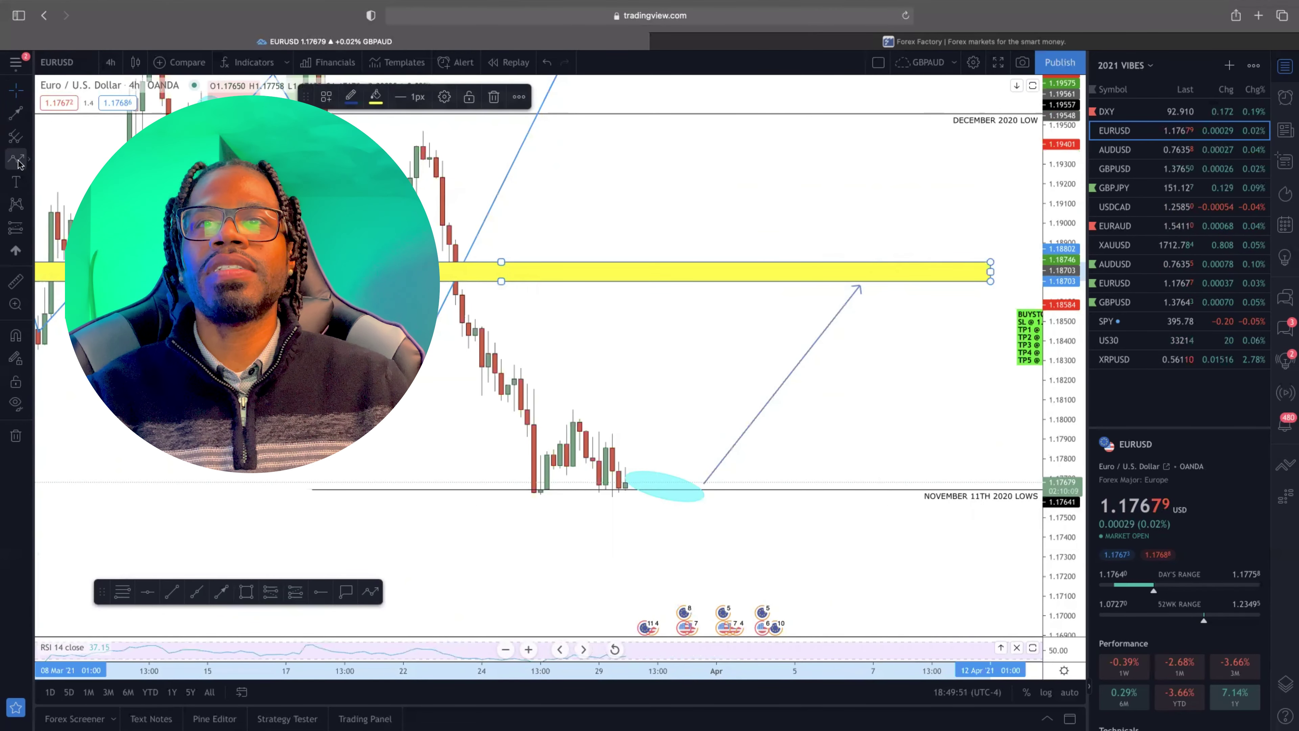
pyautogui.click(449, 264)
pyautogui.click(534, 495)
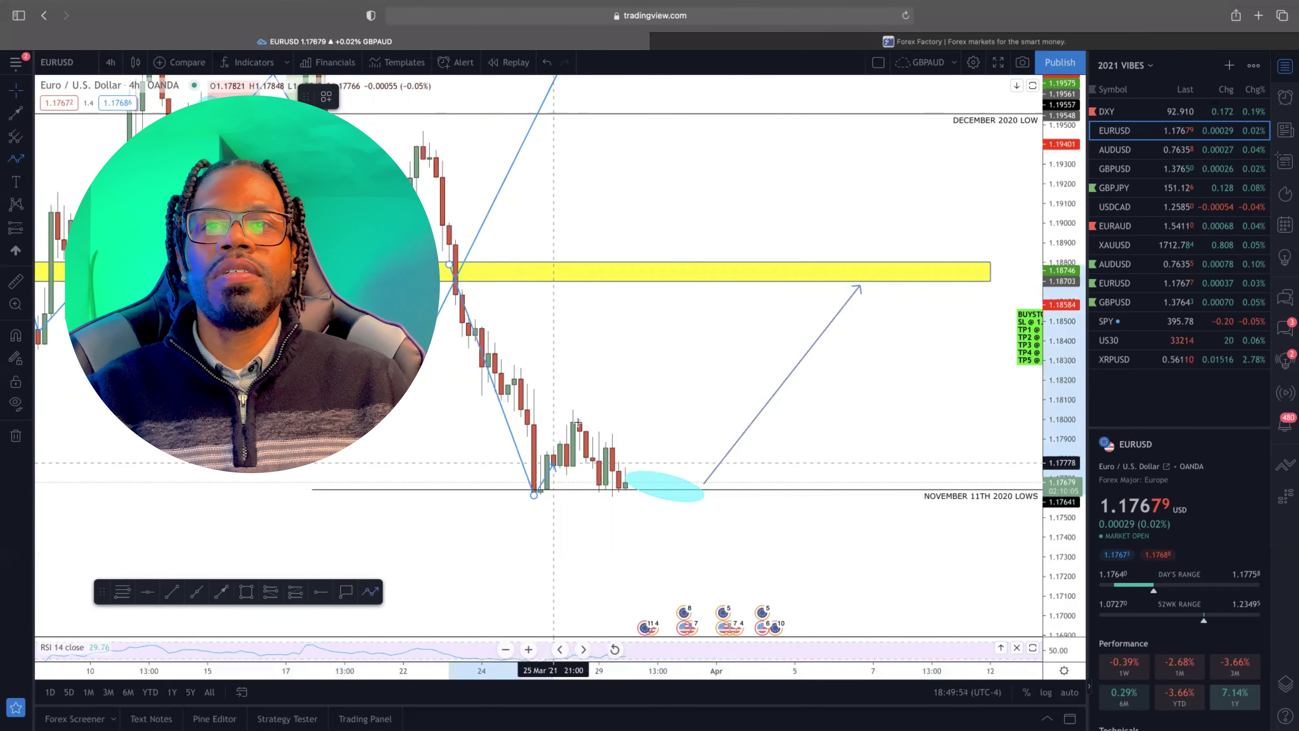
pyautogui.click(586, 413)
pyautogui.click(638, 493)
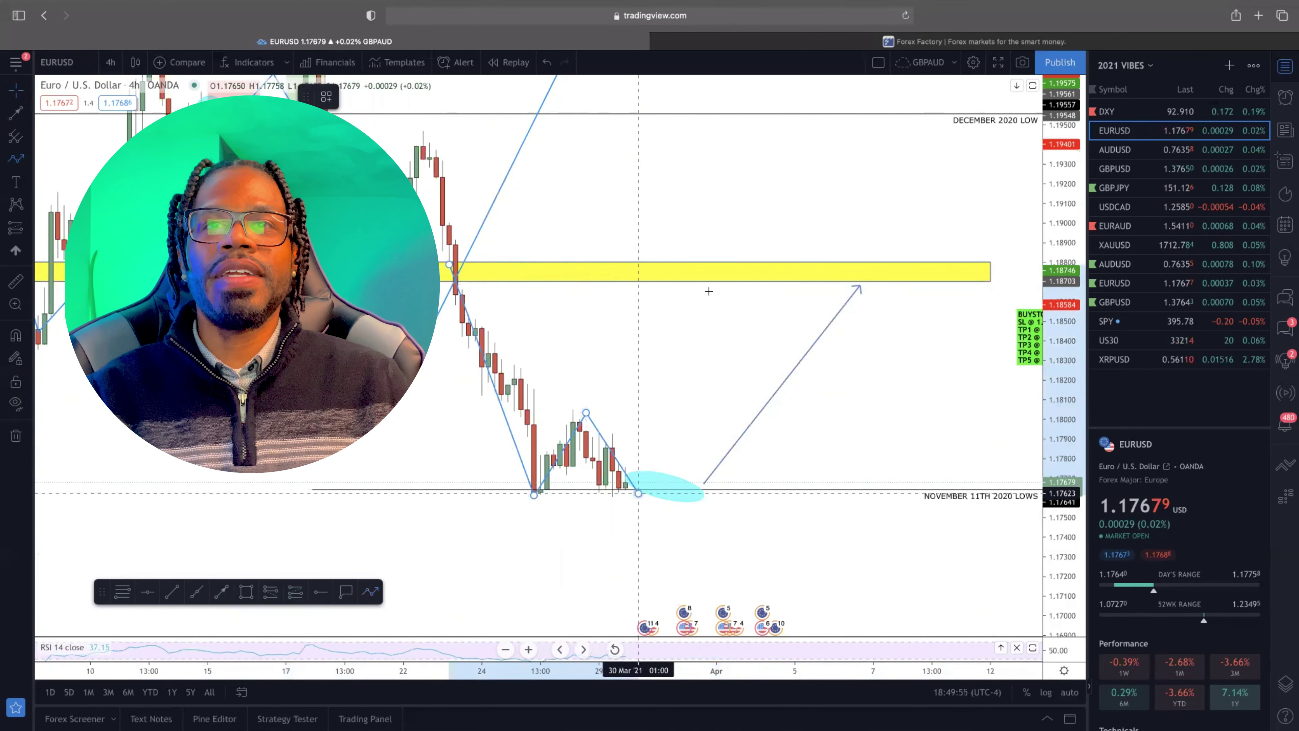
pyautogui.click(729, 278)
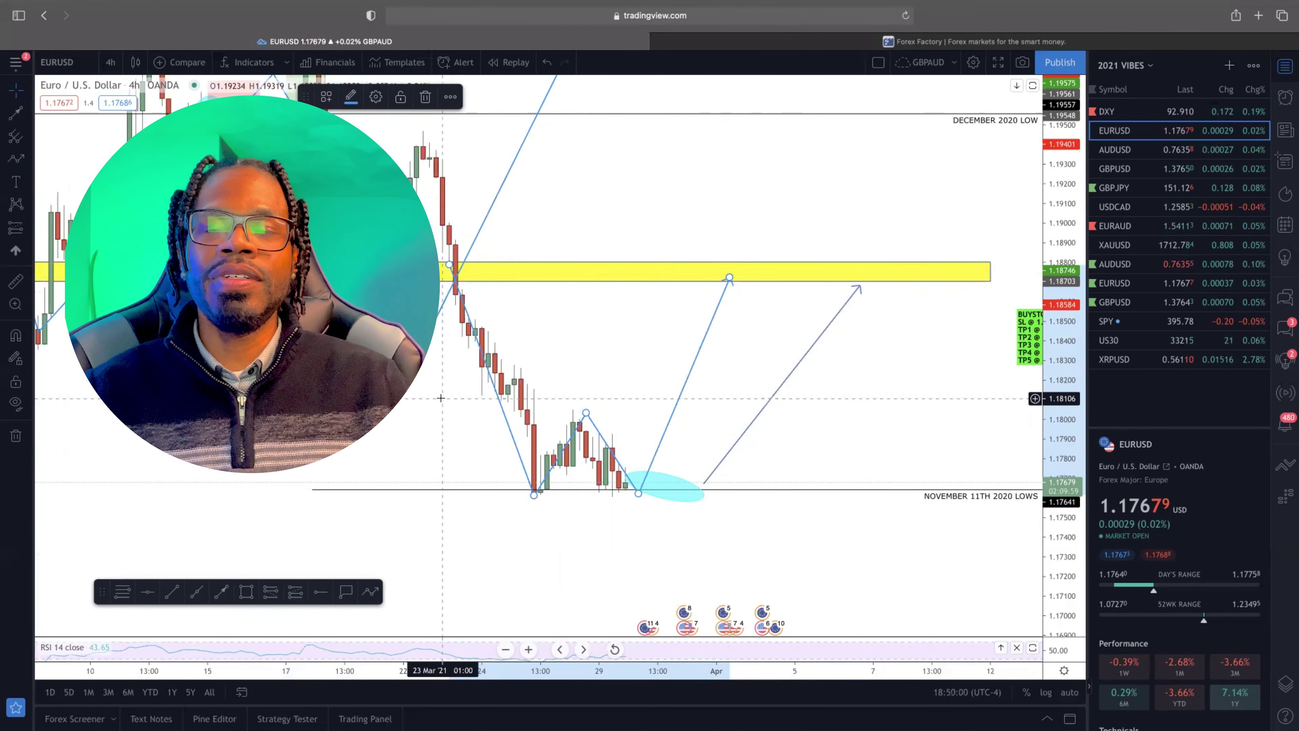
pyautogui.hscroll(-3, 439, 396)
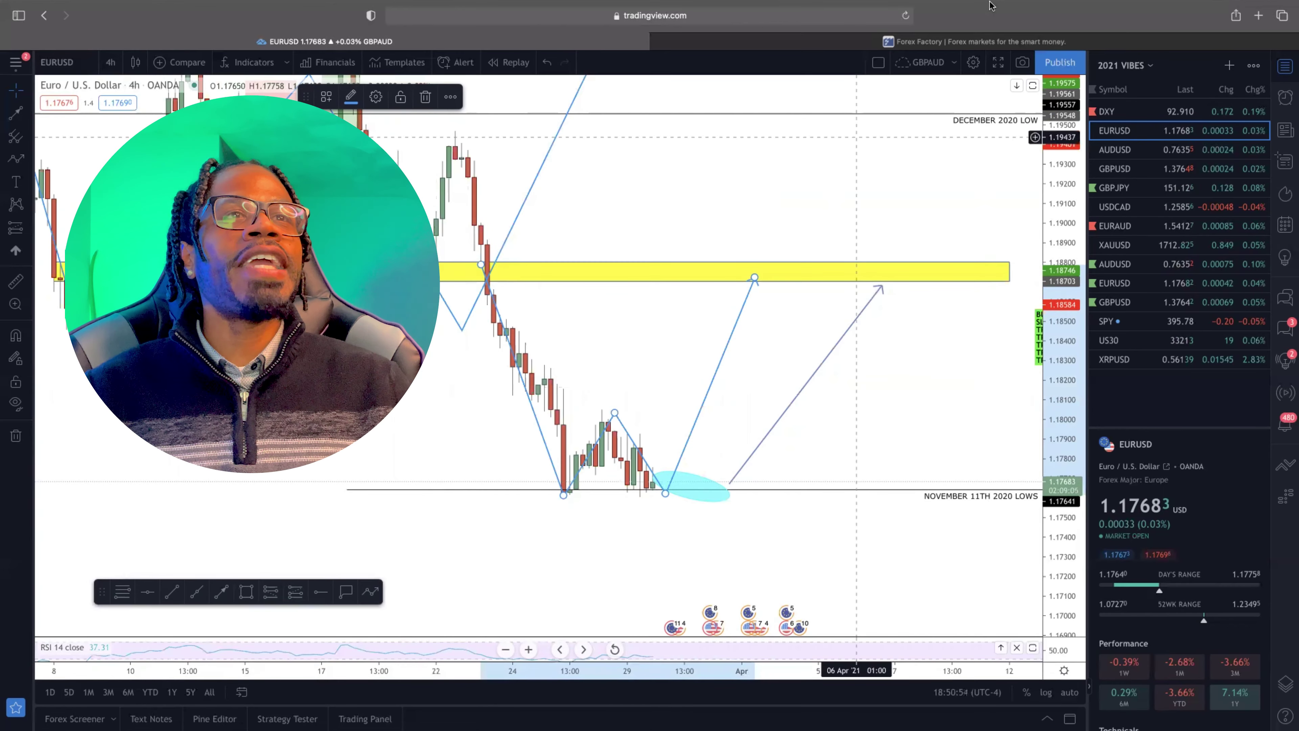
# - Switch to AUDUSD and zoom and pan to review the BUY LIMIT 0.76940 setup
pyautogui.click(1190, 149)
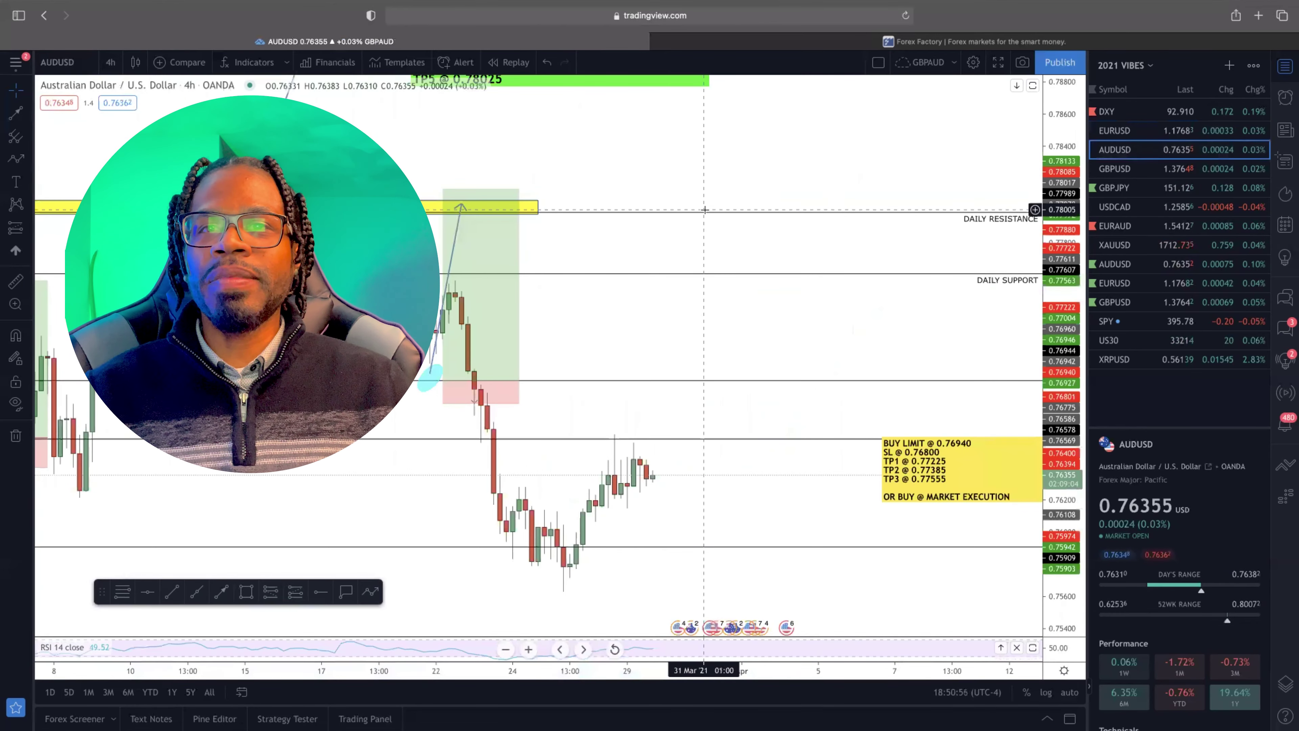
pyautogui.scroll(2, 492, 355)
pyautogui.scroll(-3, 546, 507)
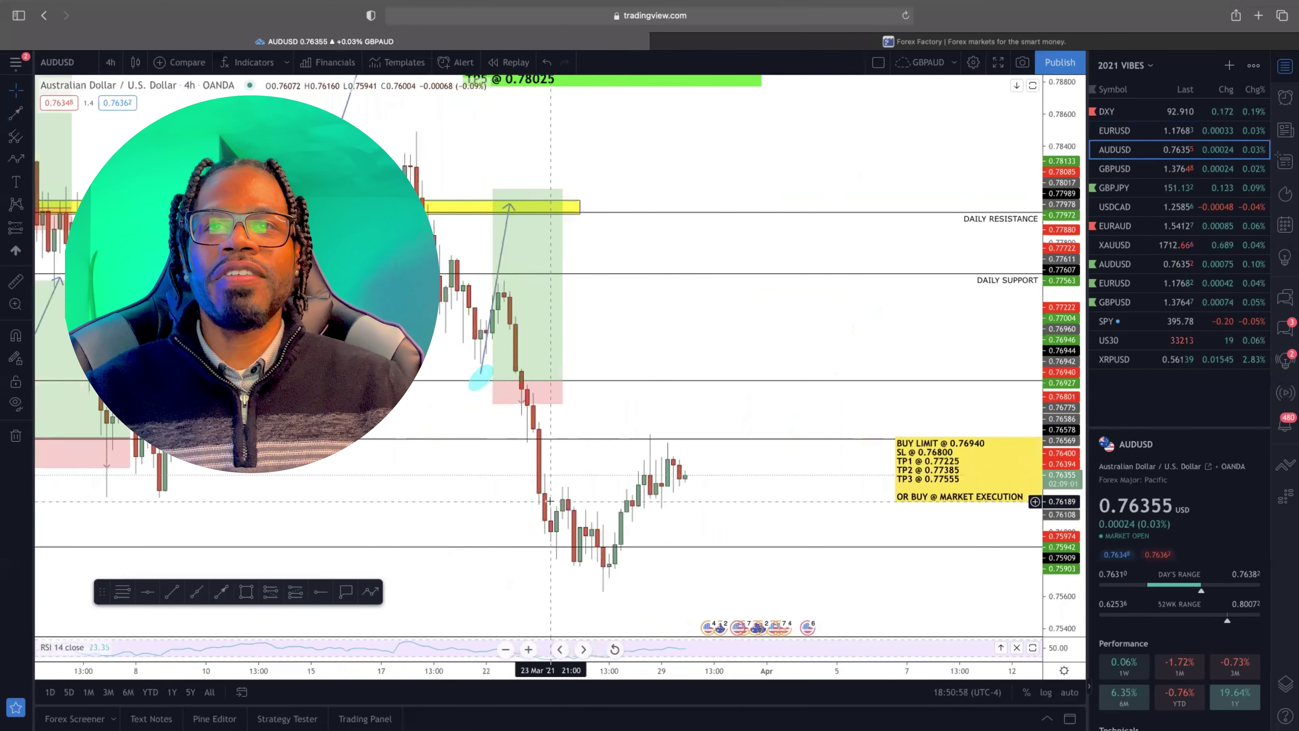
pyautogui.scroll(-3, 546, 507)
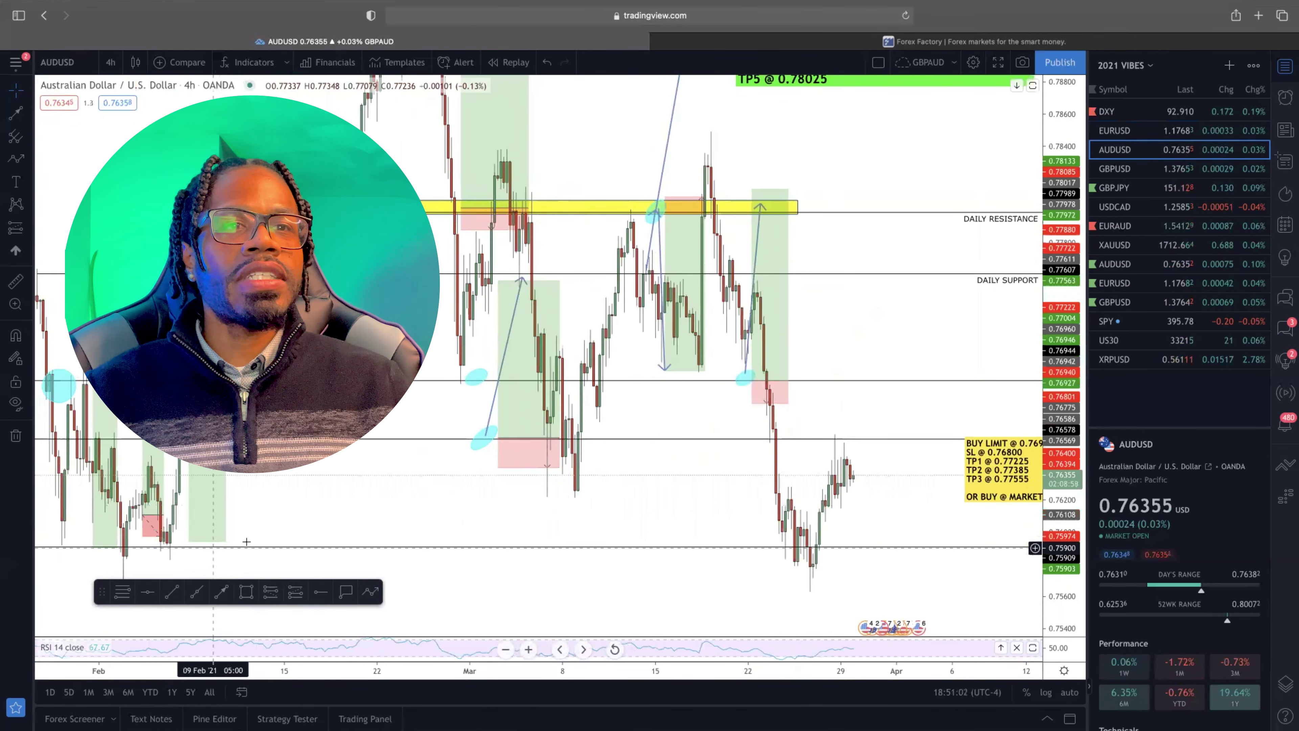
pyautogui.scroll(-3, 217, 553)
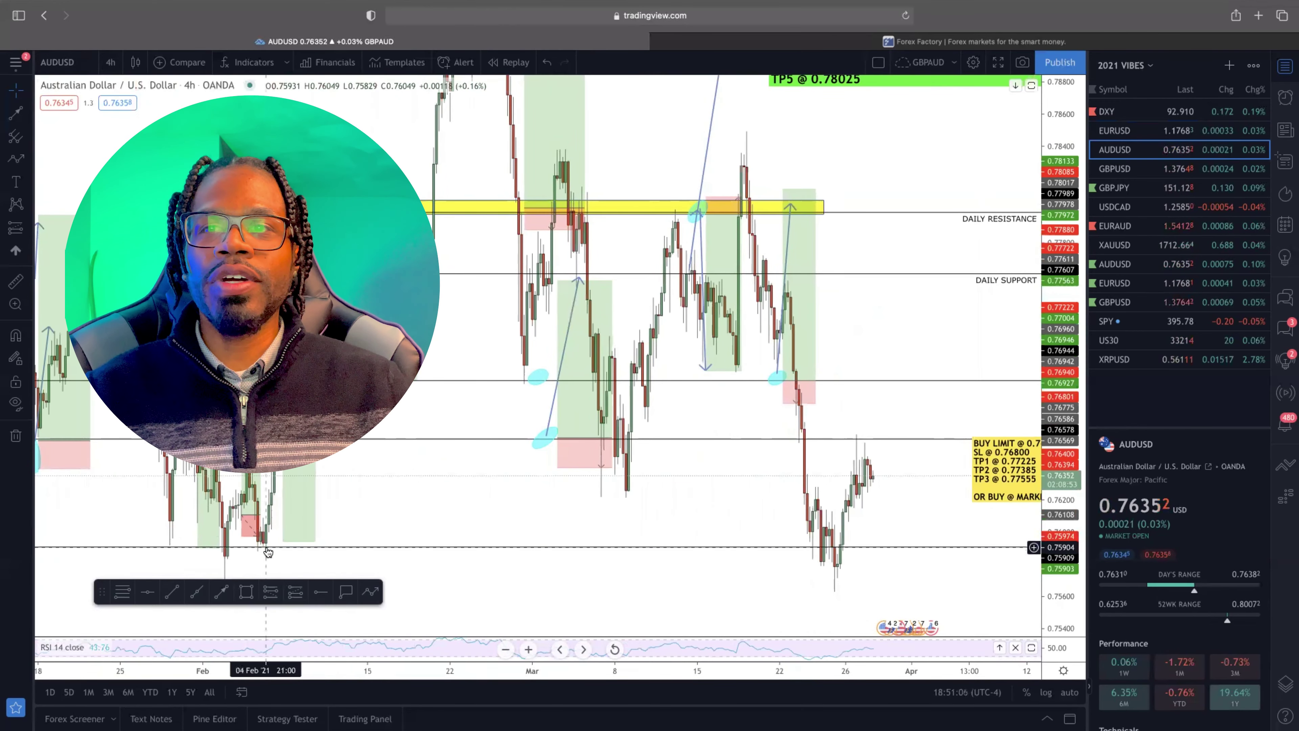
pyautogui.scroll(-2, 285, 552)
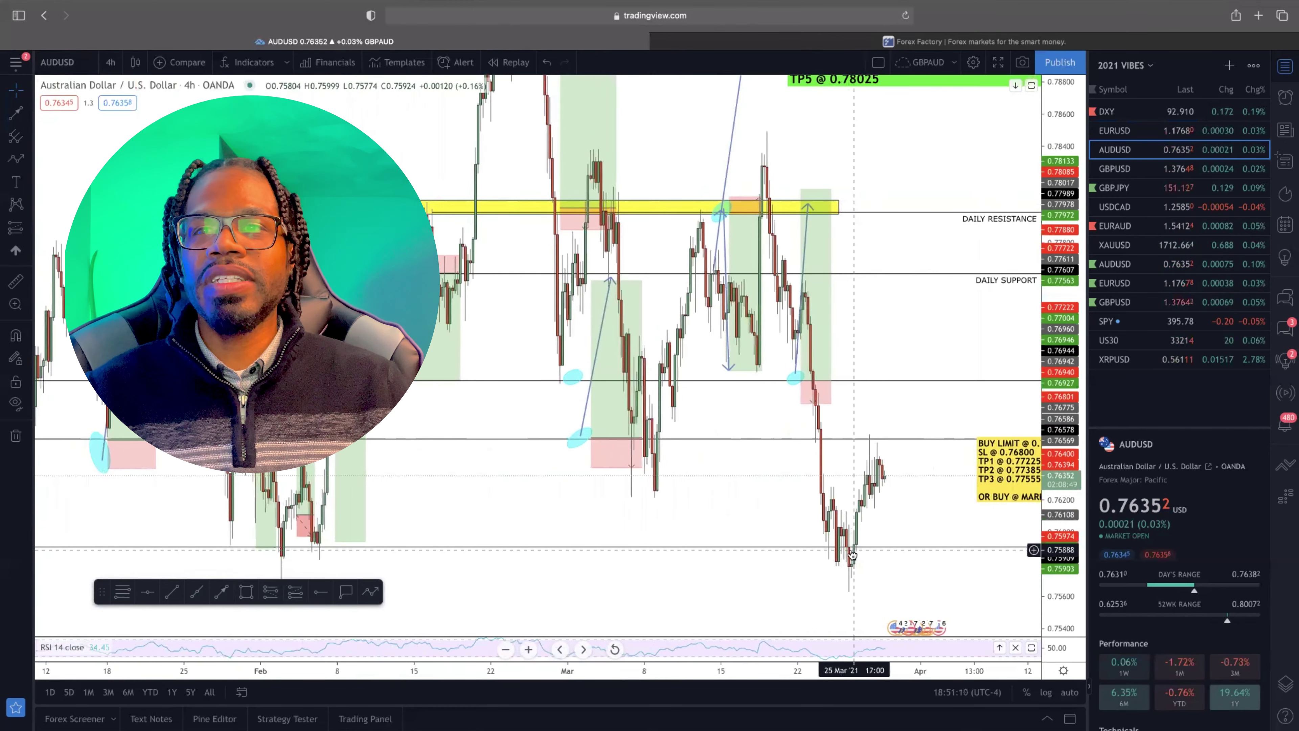
pyautogui.scroll(1, 266, 547)
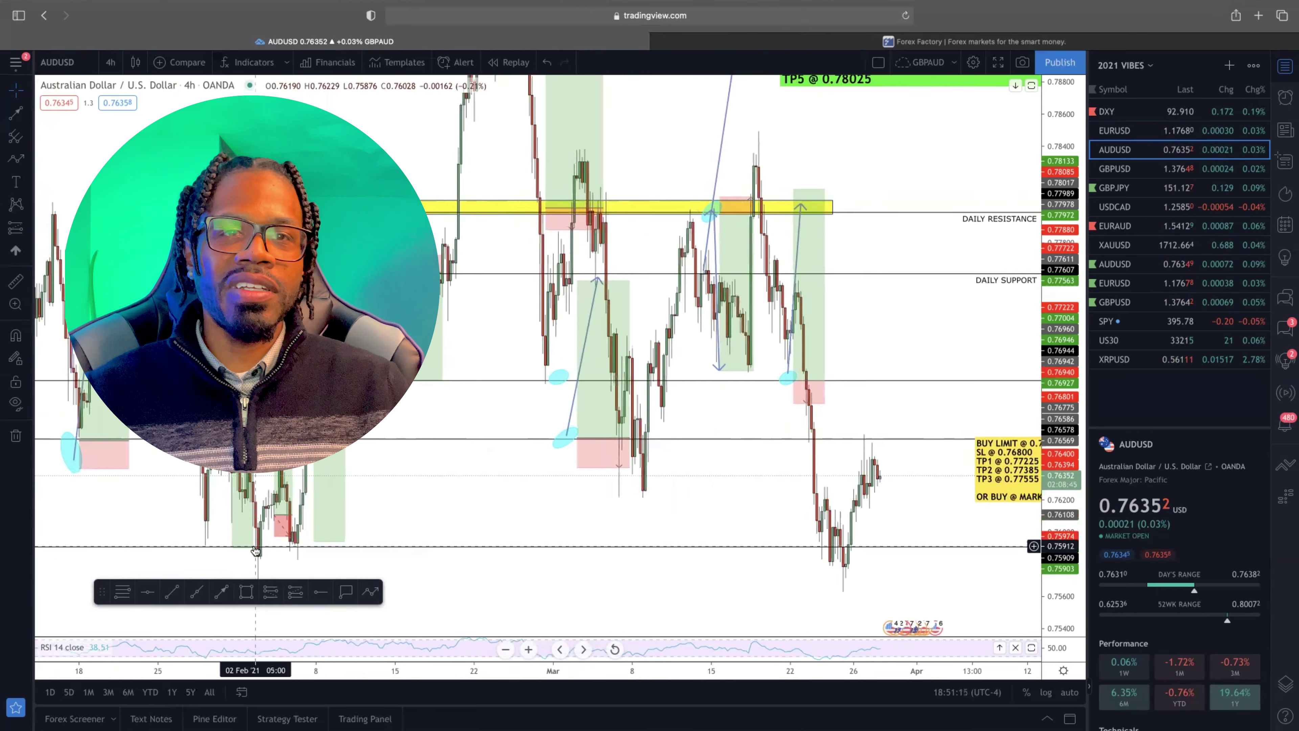
pyautogui.hscroll(5, 260, 549)
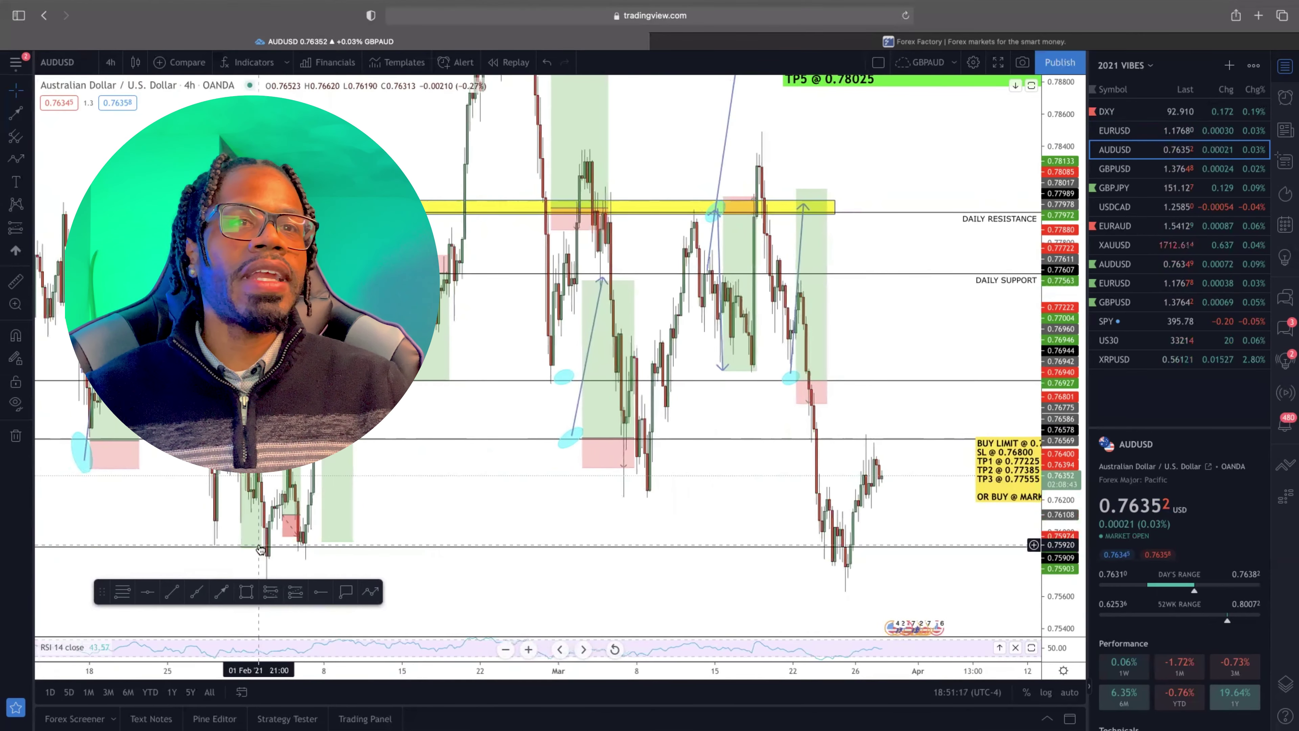
pyautogui.hscroll(7, 260, 549)
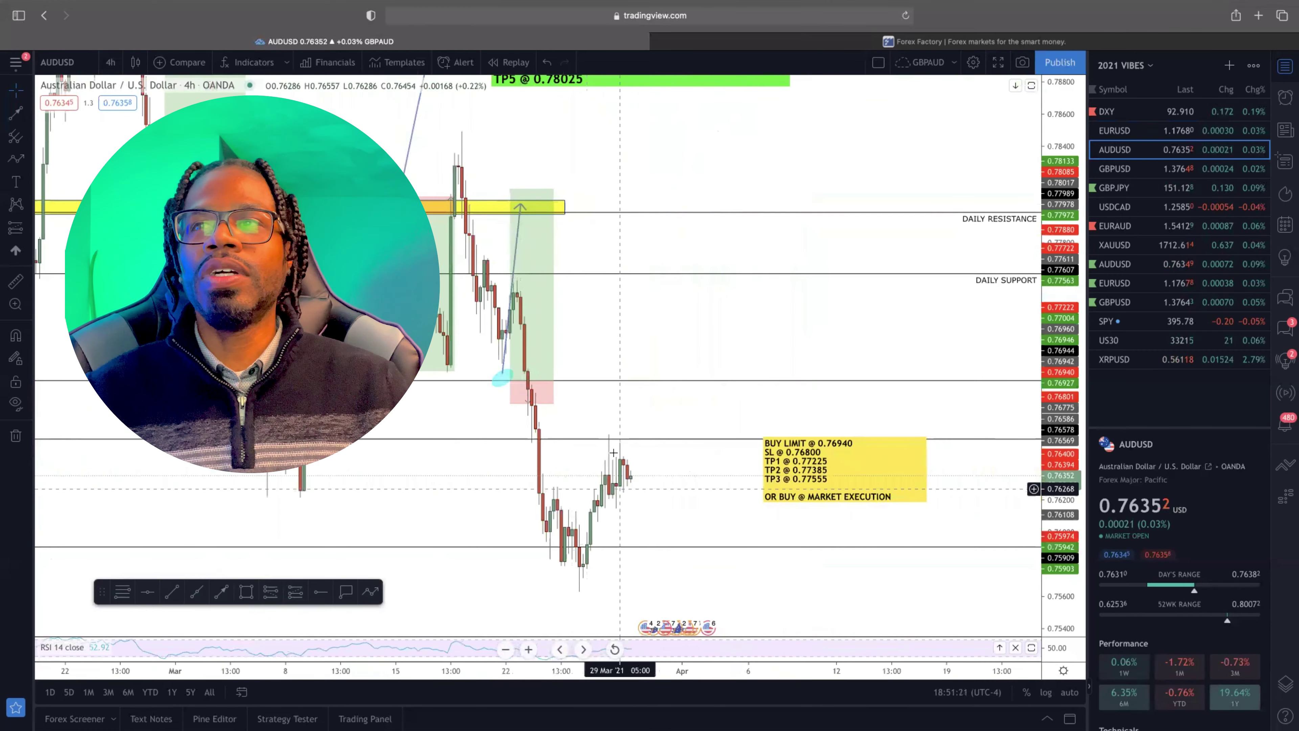
pyautogui.press('shift')
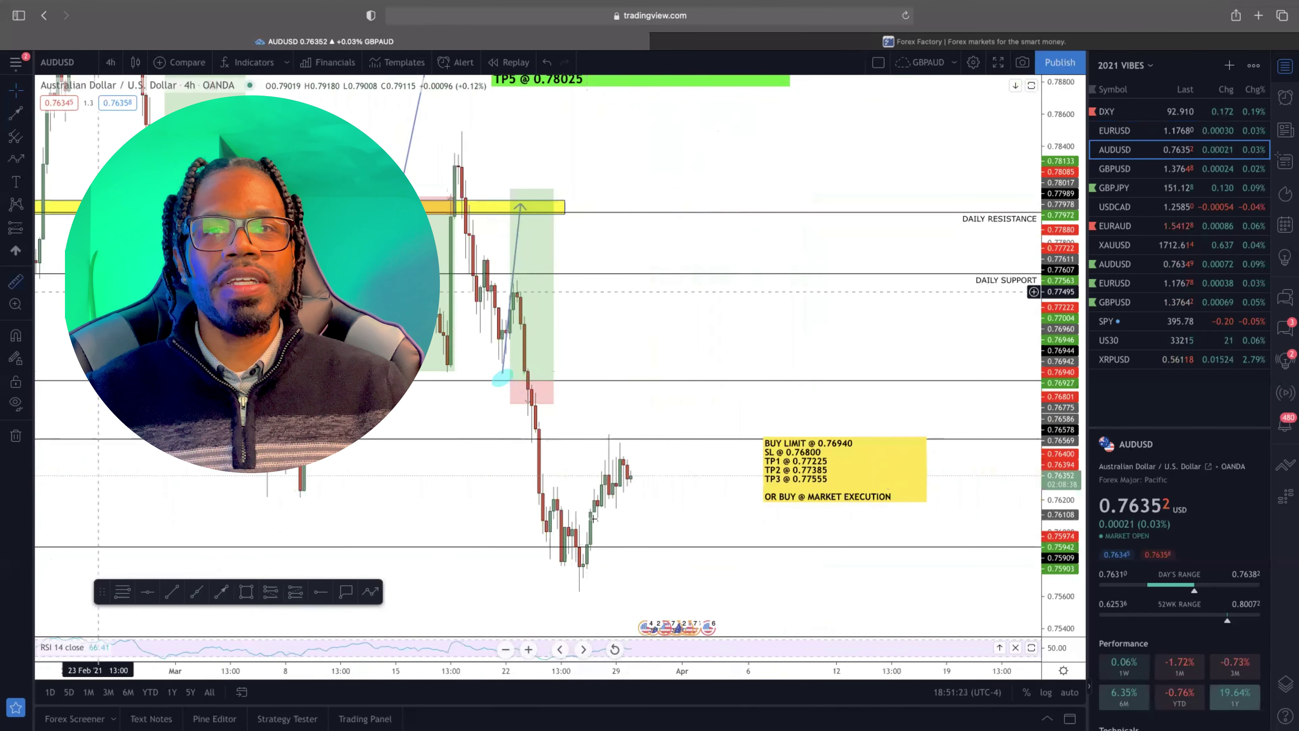
pyautogui.click(588, 545)
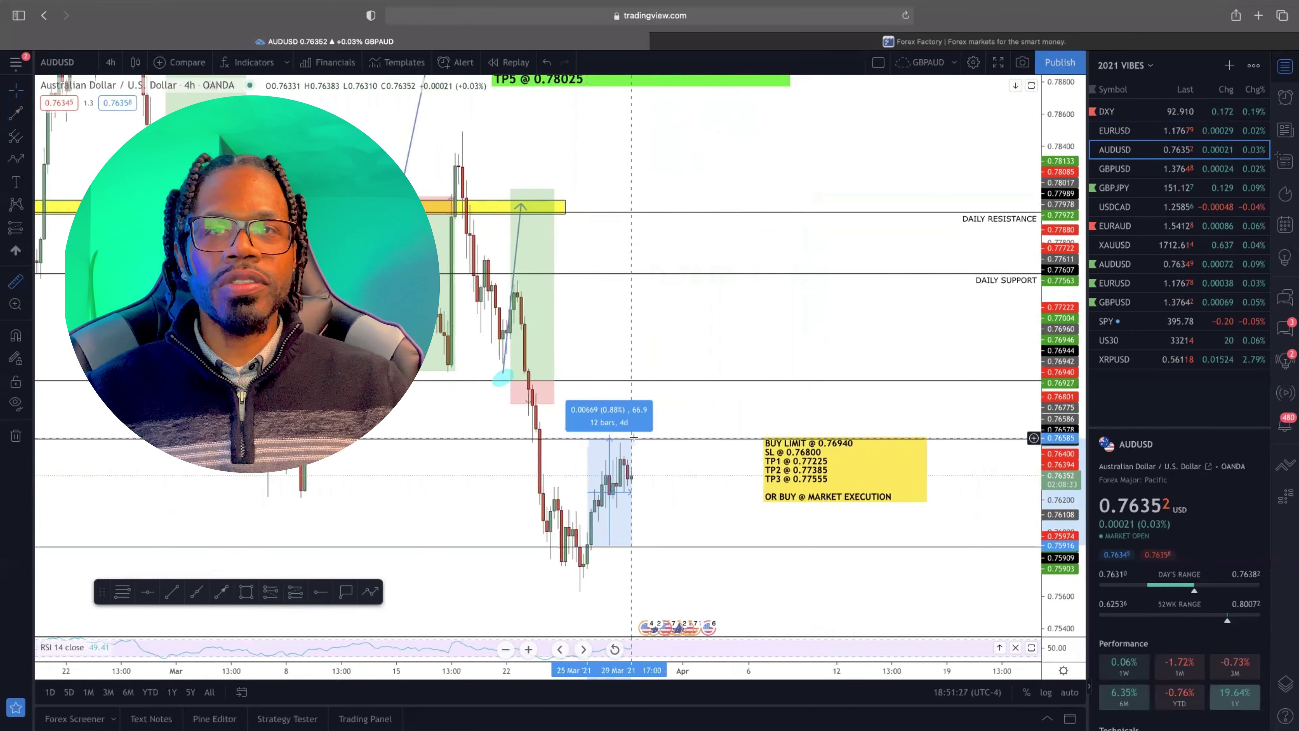
pyautogui.scroll(-2, 637, 438)
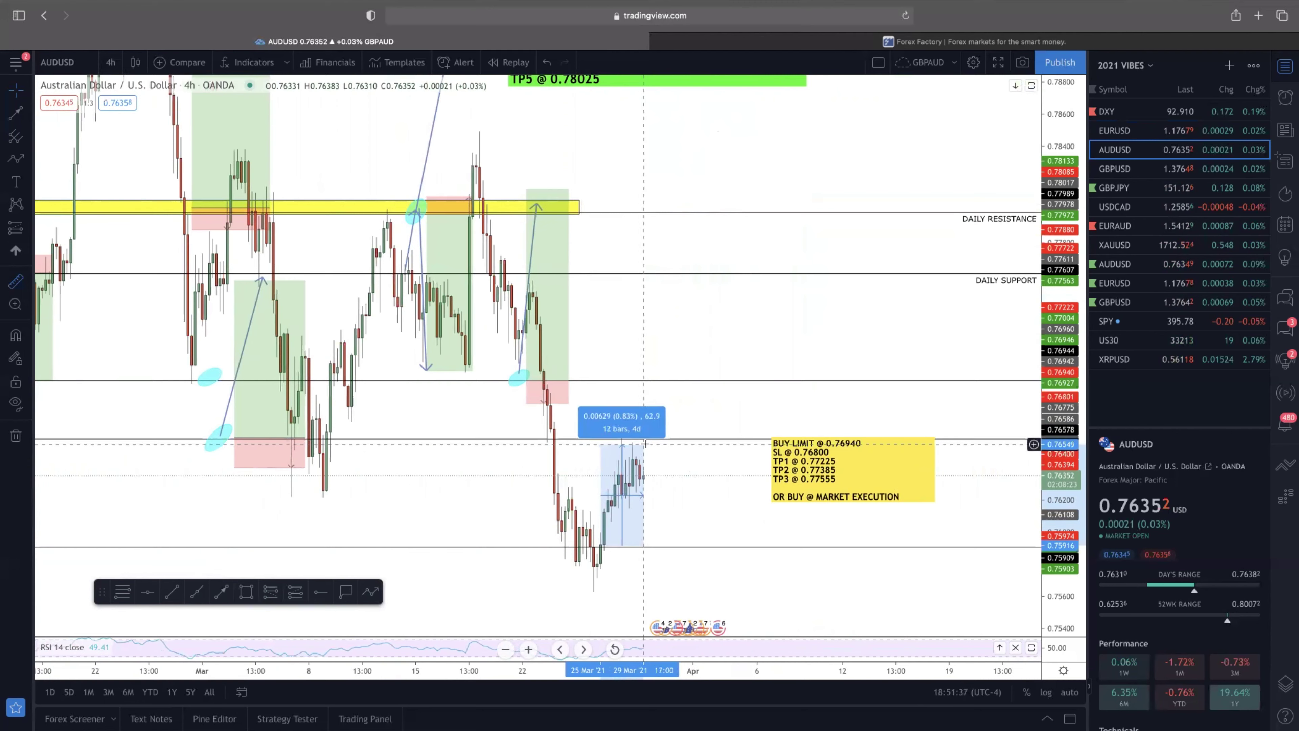
pyautogui.click(645, 445)
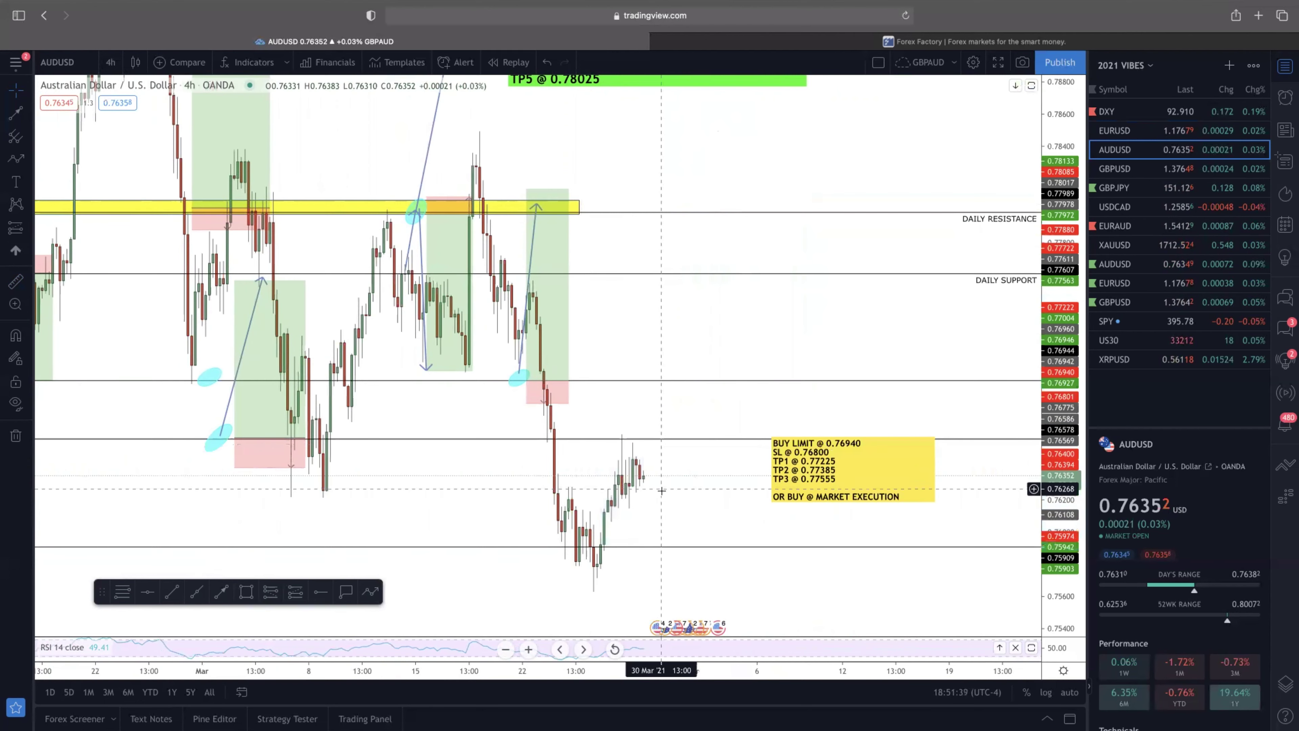
pyautogui.click(16, 113)
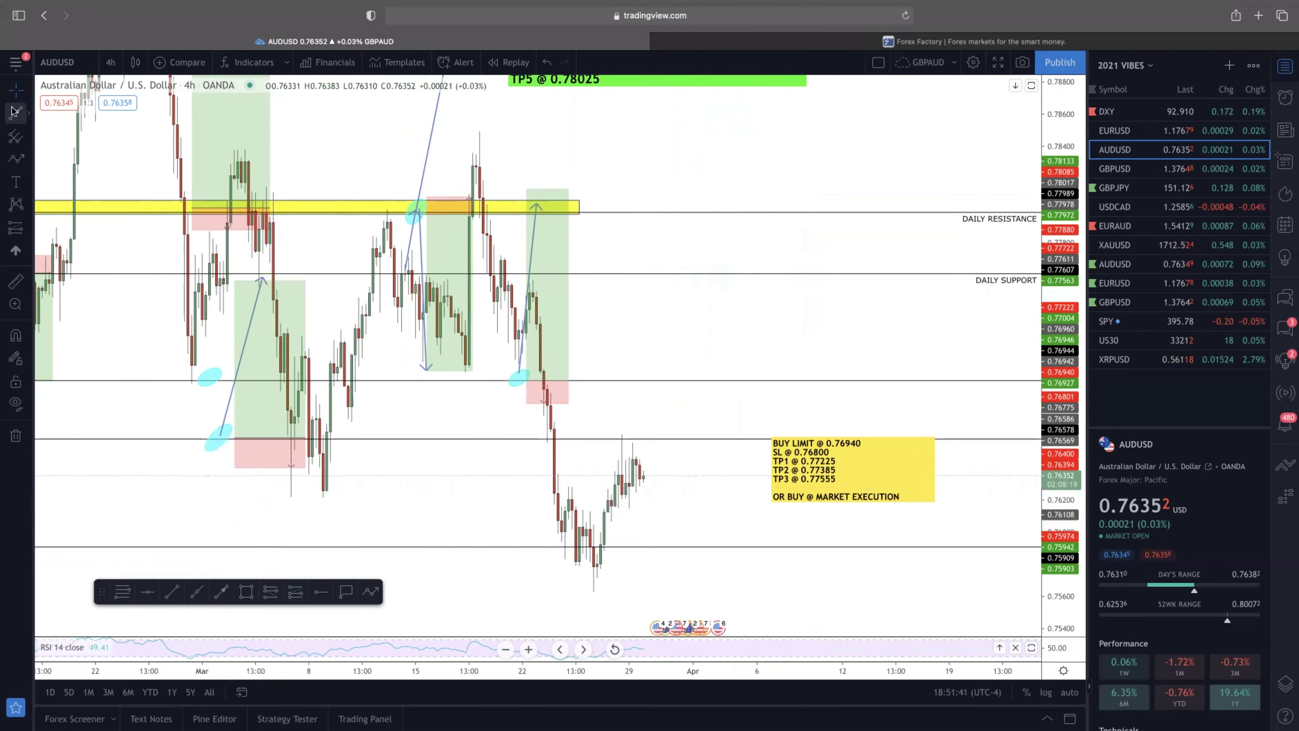
pyautogui.scroll(2, 683, 437)
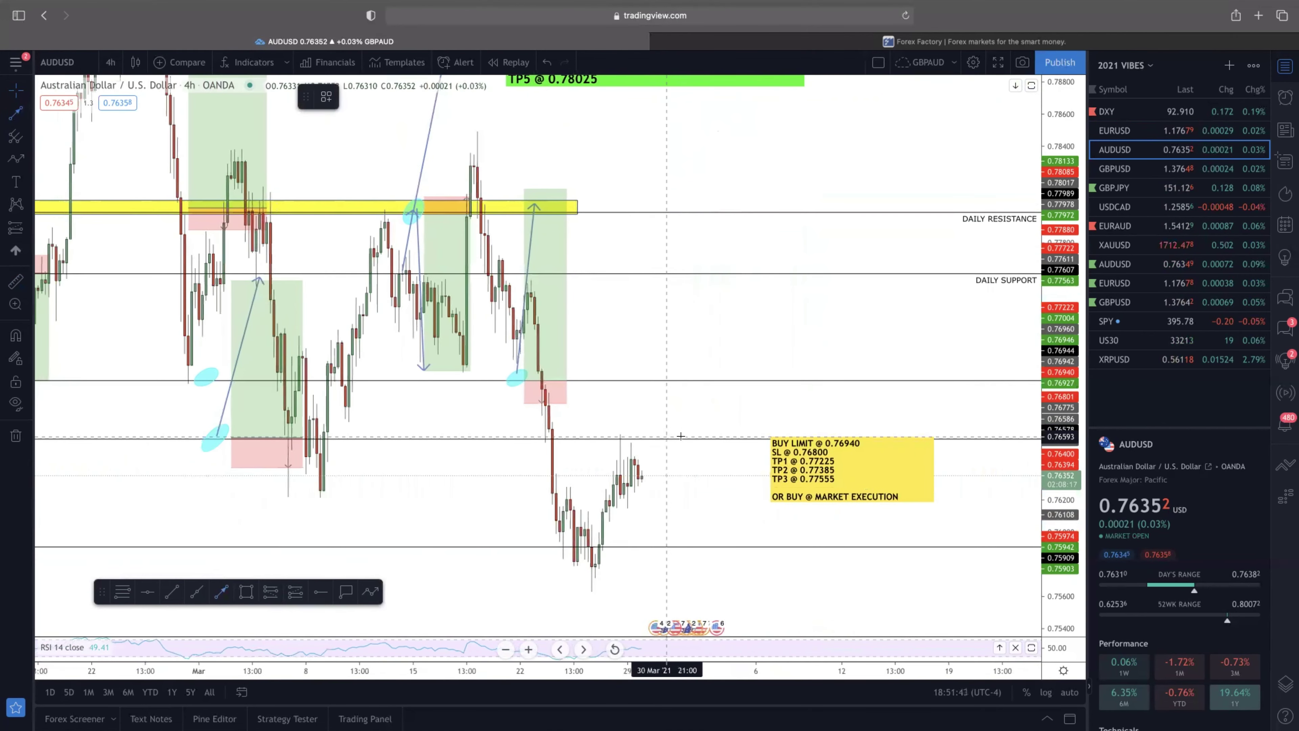
pyautogui.scroll(-1, 674, 436)
pyautogui.hscroll(3, 674, 436)
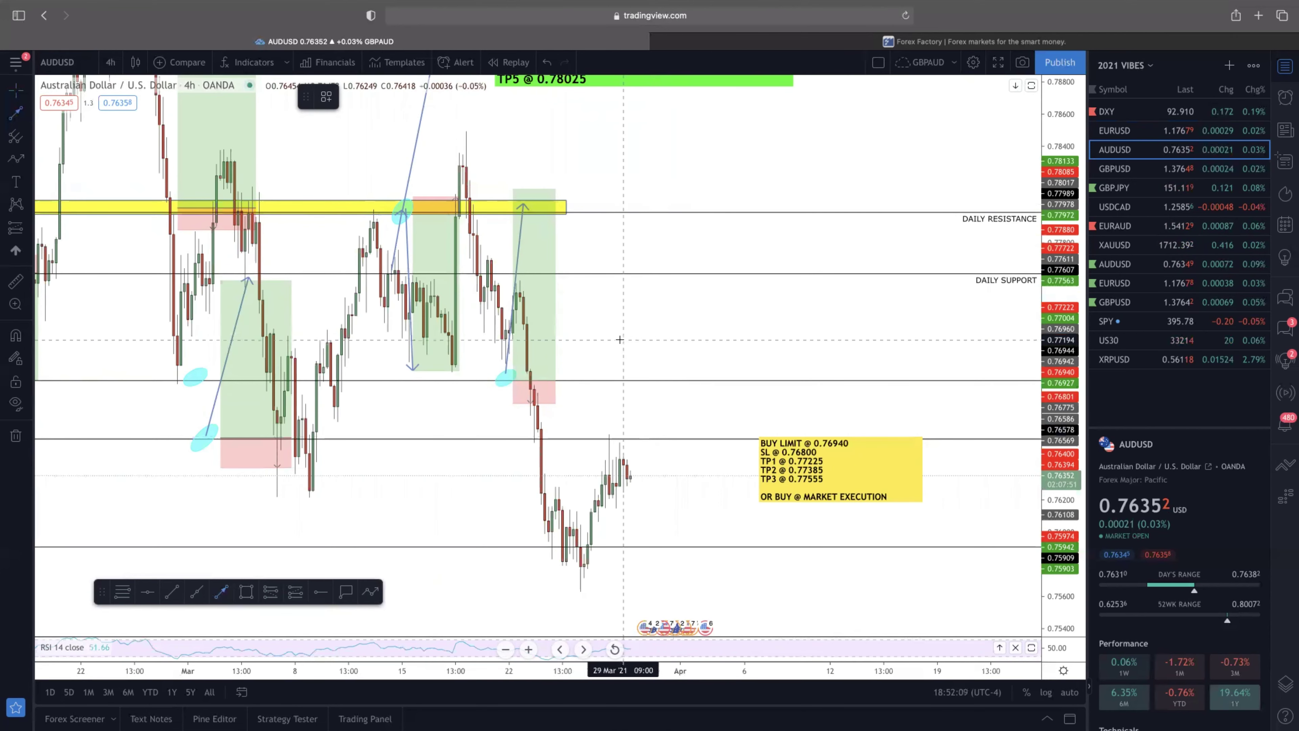
pyautogui.hscroll(-3, 619, 340)
pyautogui.scroll(3, 619, 339)
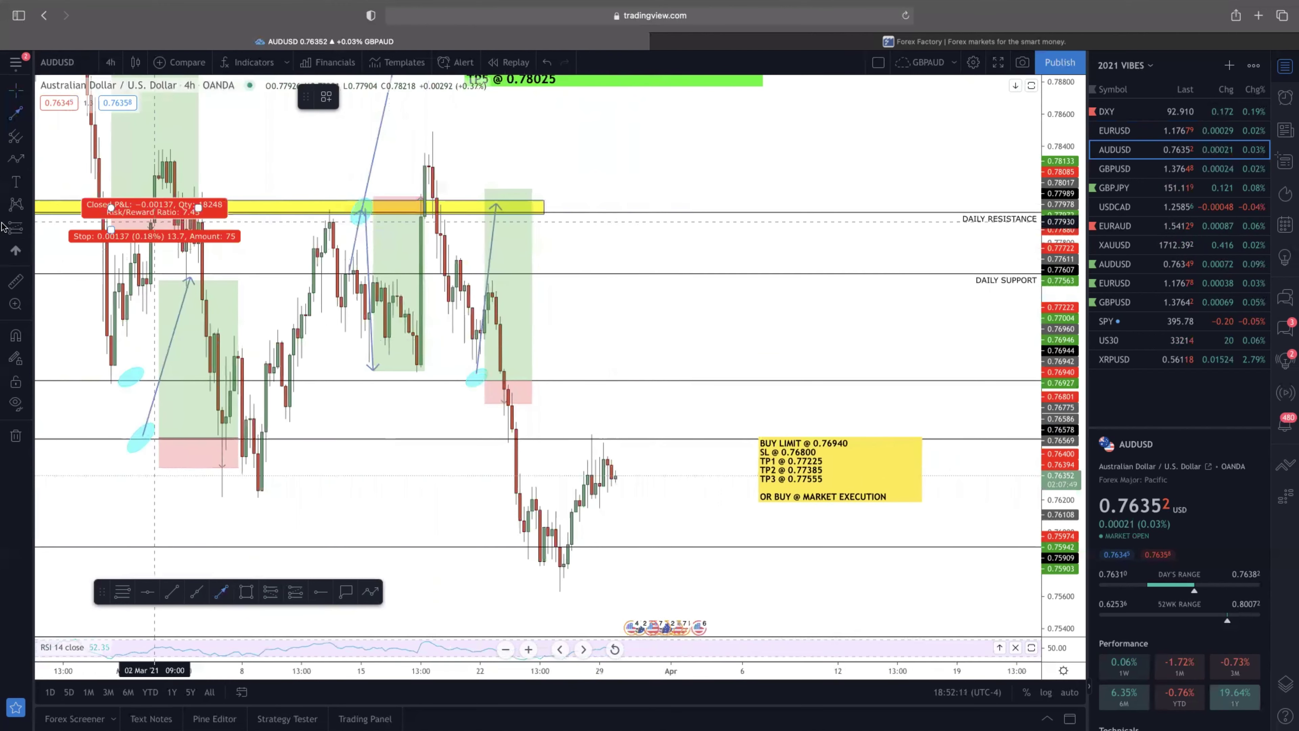